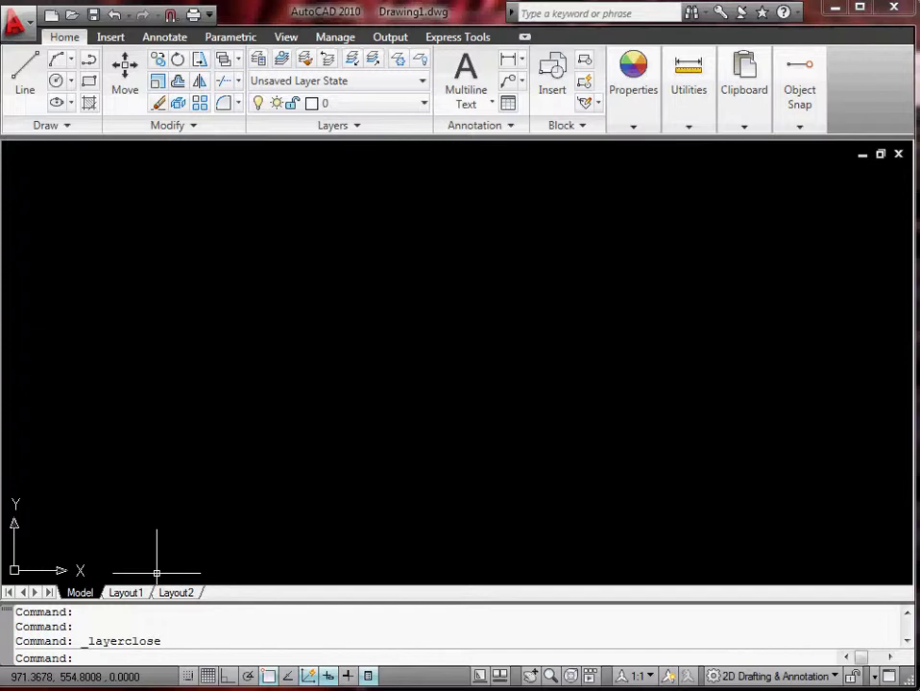
# Step: Review survey.csv's point number, easting, northing, level and PL code columns, then close Excel
pyautogui.hotkey('alt', 'Tab')
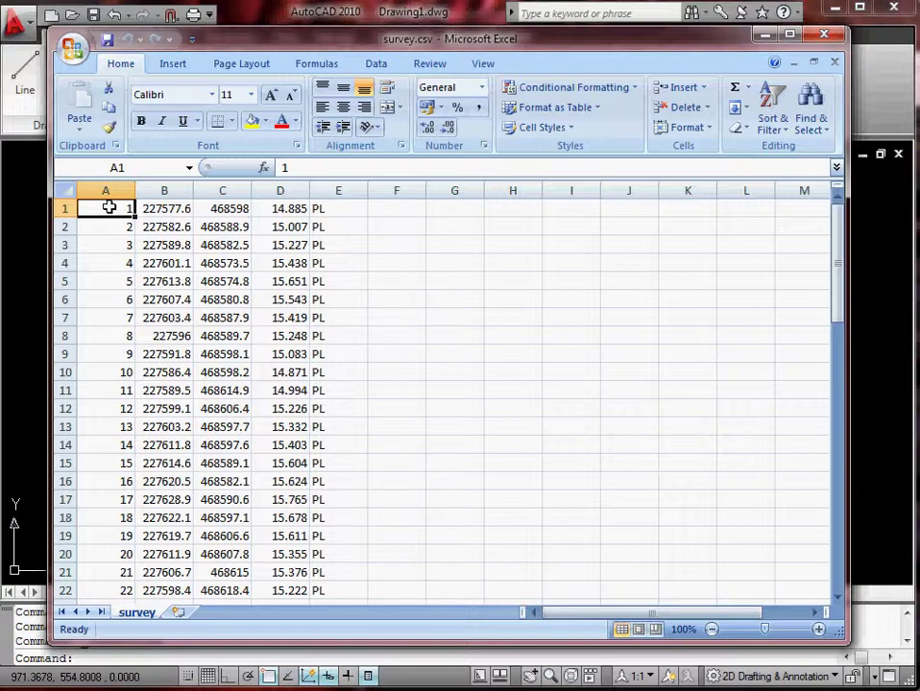
pyautogui.click(154, 208)
pyautogui.click(231, 208)
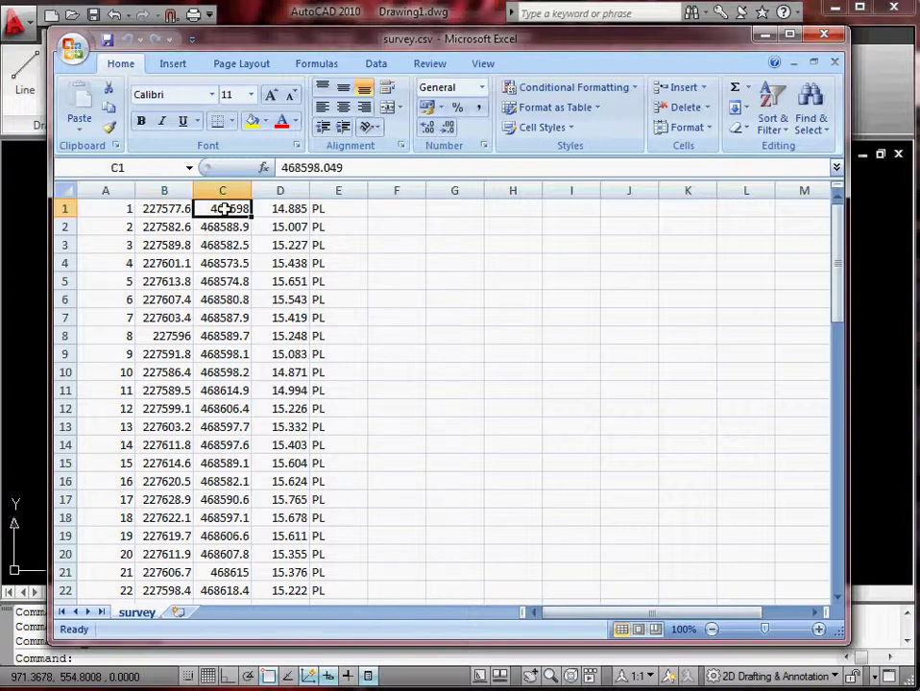
pyautogui.click(276, 210)
pyautogui.click(330, 208)
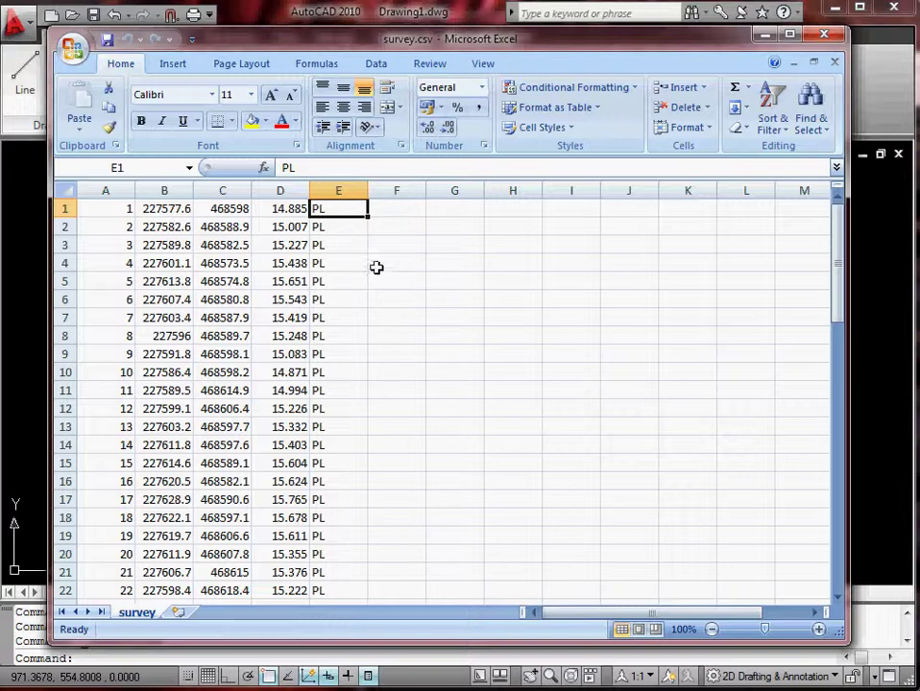
pyautogui.click(300, 208)
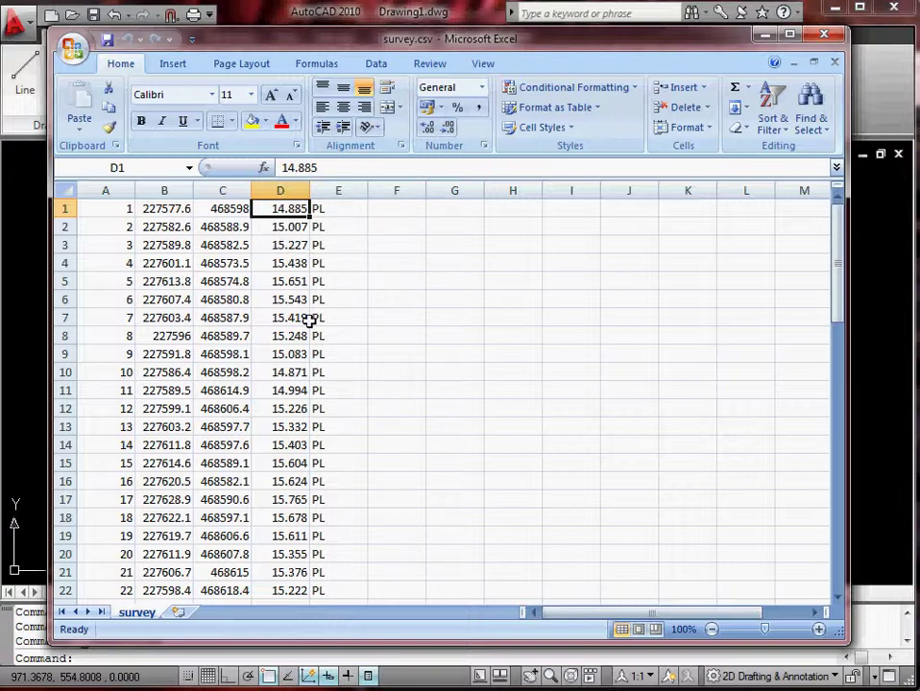
pyautogui.click(328, 207)
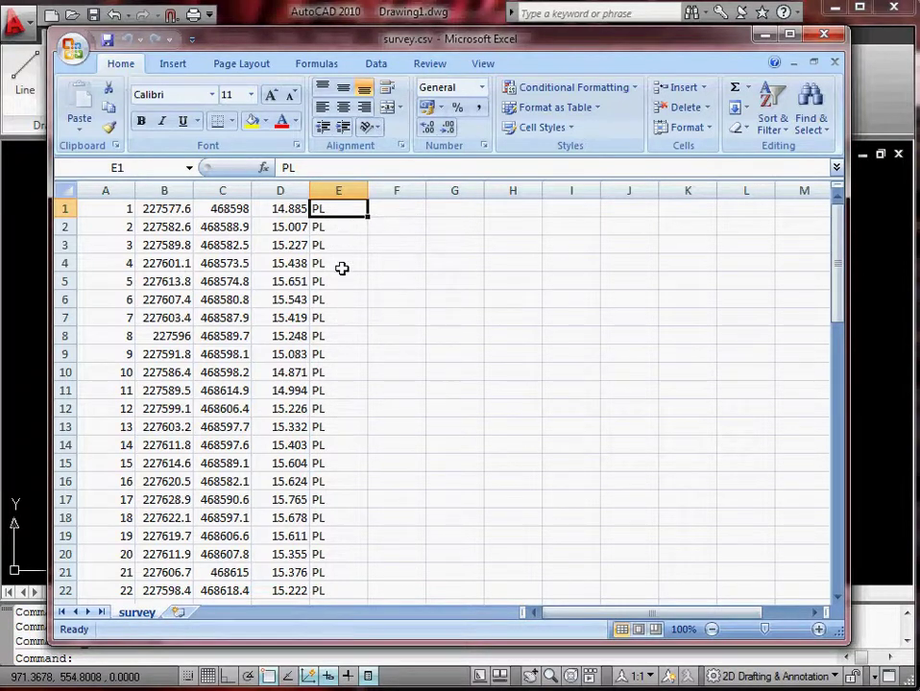
pyautogui.click(824, 36)
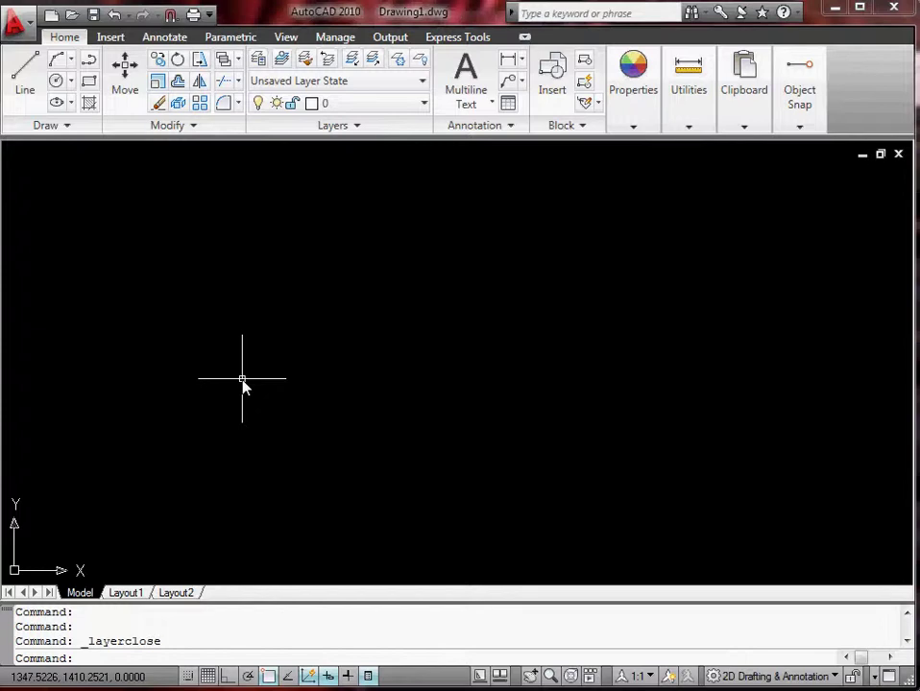
# Step: Load the SurveyTools.dll assembly with NETLOAD
pyautogui.write('netload')
pyautogui.press('Return')
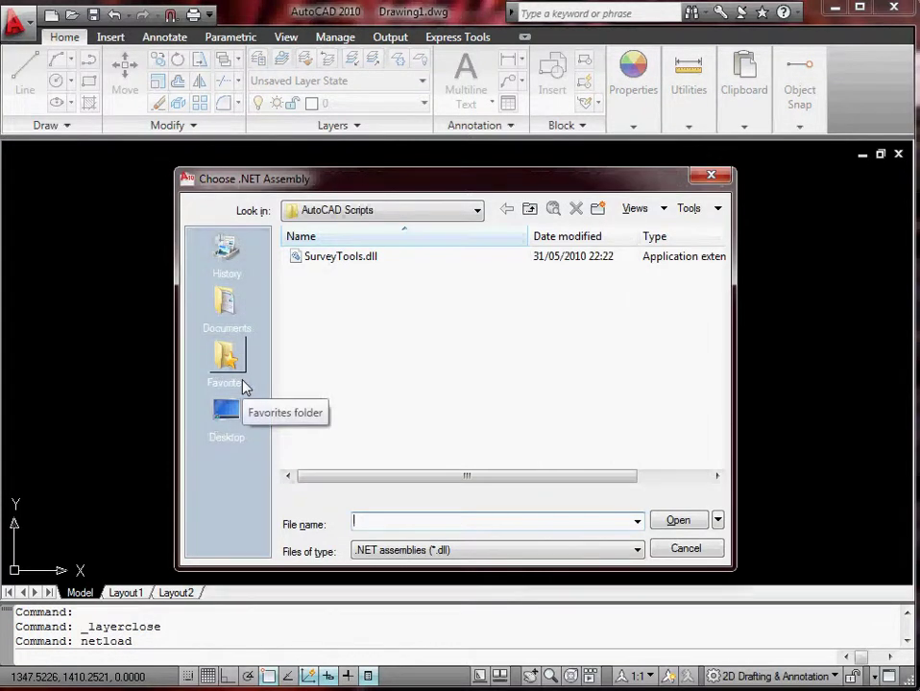
pyautogui.click(310, 260)
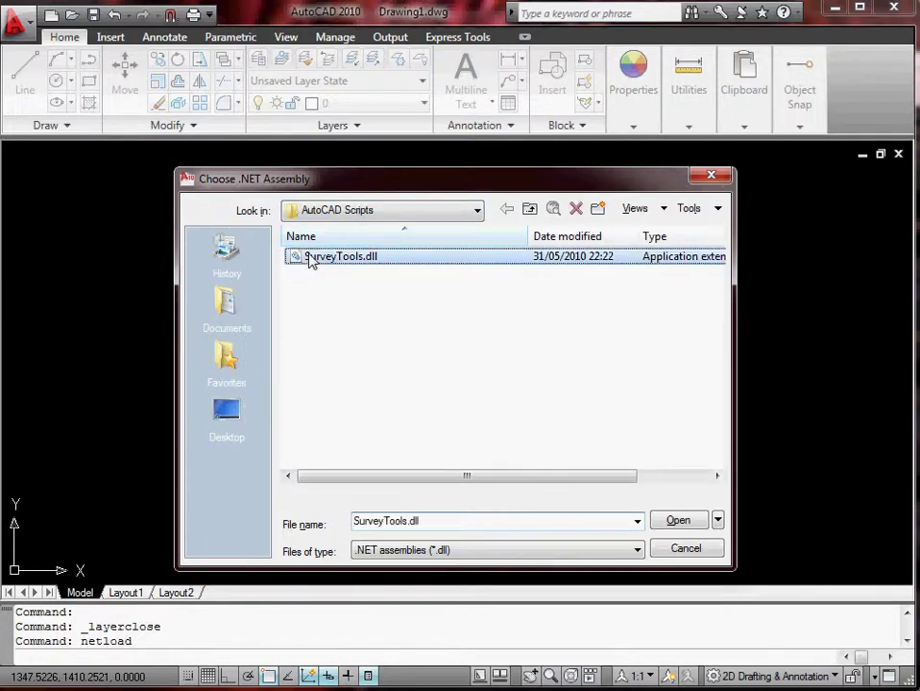
pyautogui.click(687, 523)
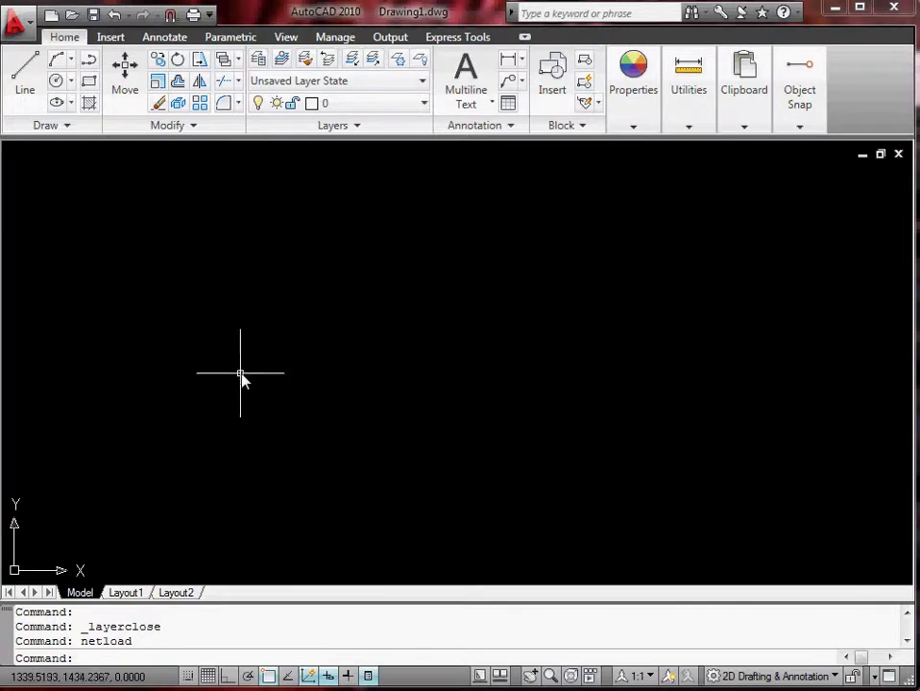
# Step: Launch the Survey Tools window with sst and move it up and left
pyautogui.write('ss')
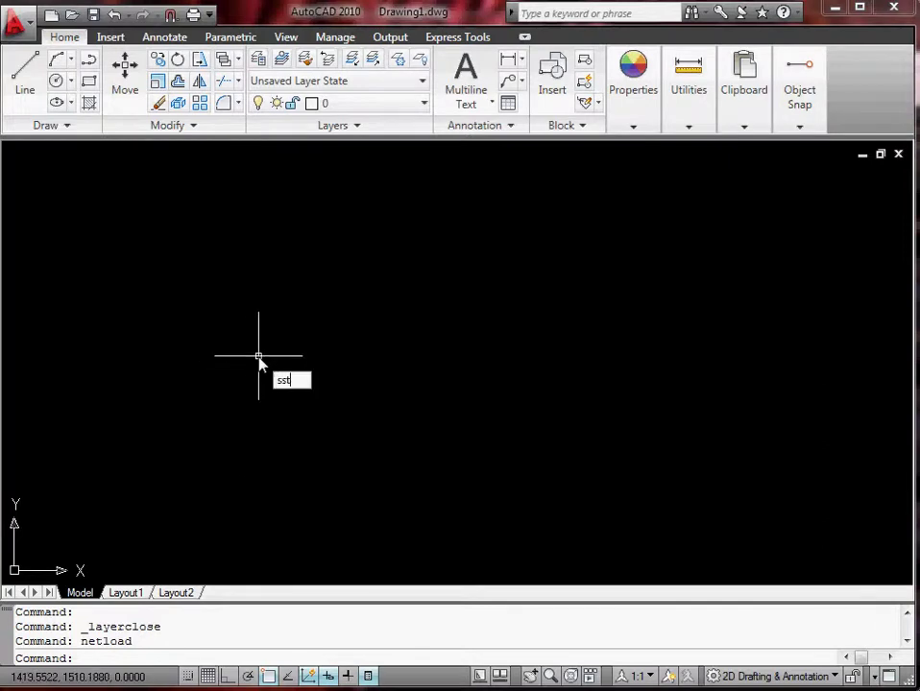
pyautogui.write('t')
pyautogui.press('Return')
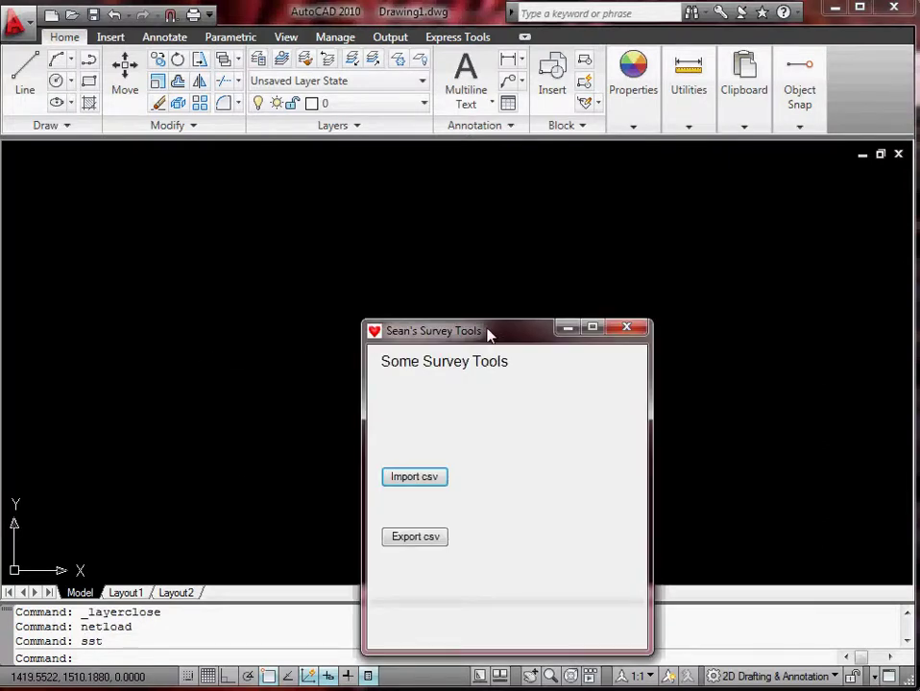
pyautogui.moveTo(487, 334); pyautogui.dragTo(434, 199)
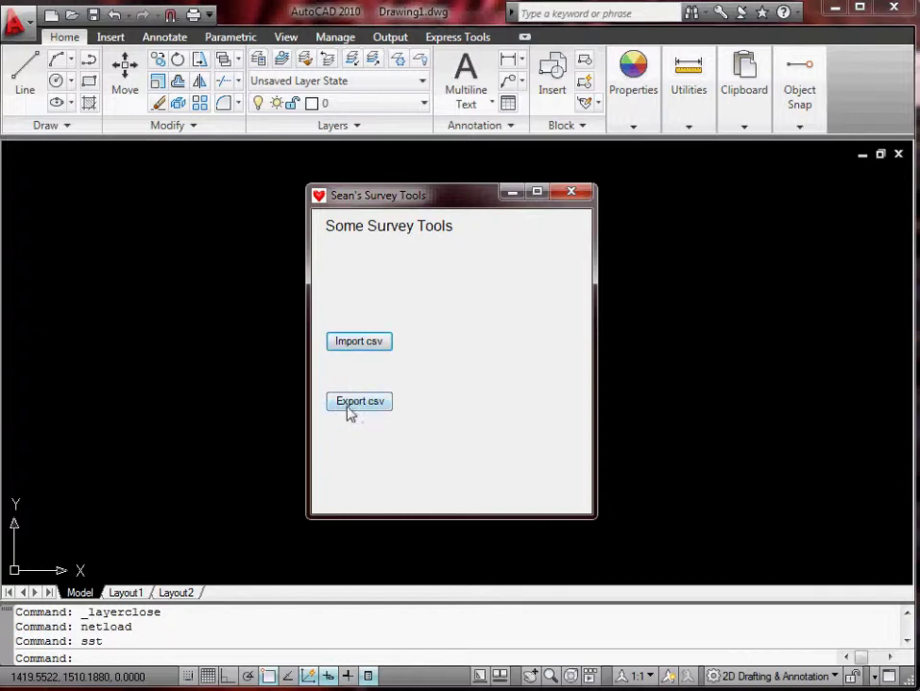
# Step: Choose survey.csv as the file in the Import csv form
pyautogui.click(348, 345)
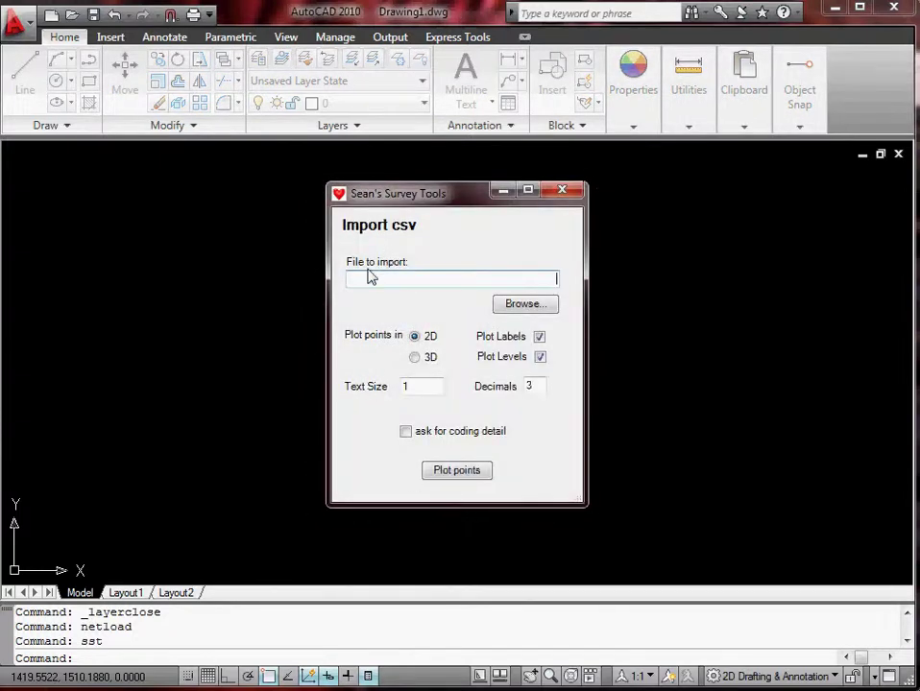
pyautogui.click(515, 306)
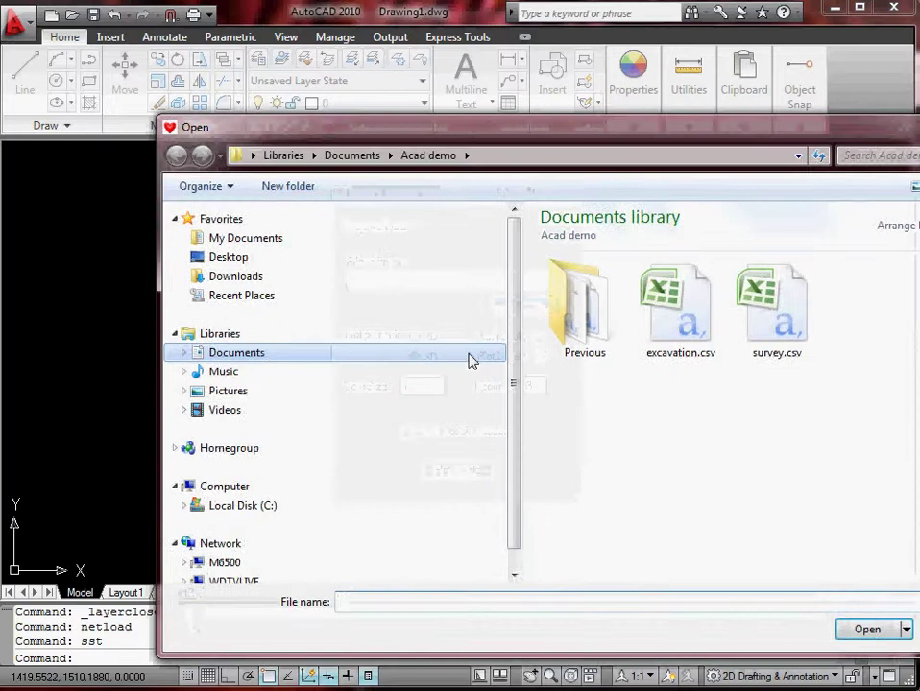
pyautogui.click(764, 328)
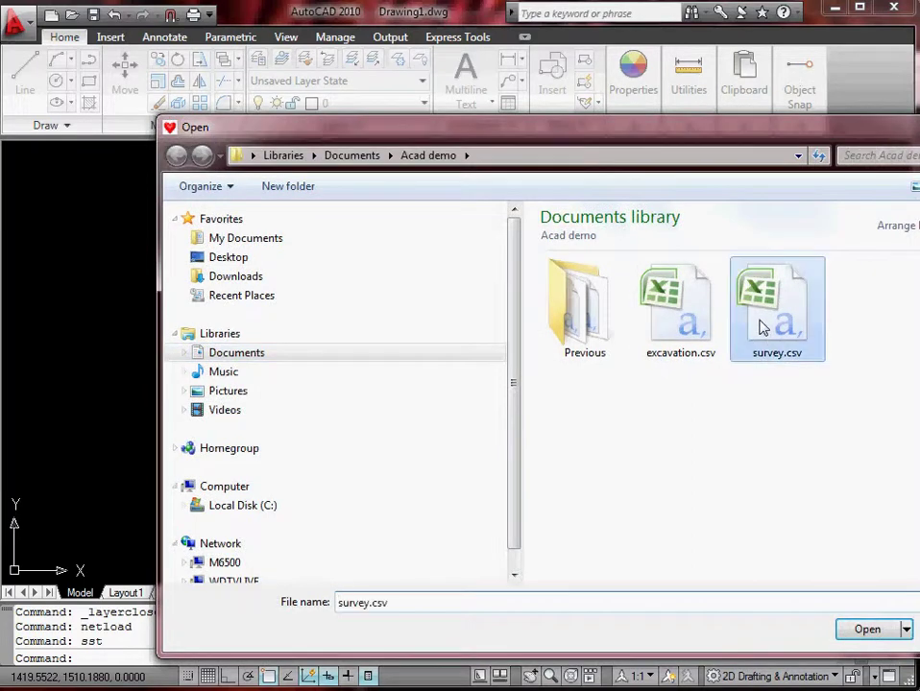
pyautogui.click(868, 629)
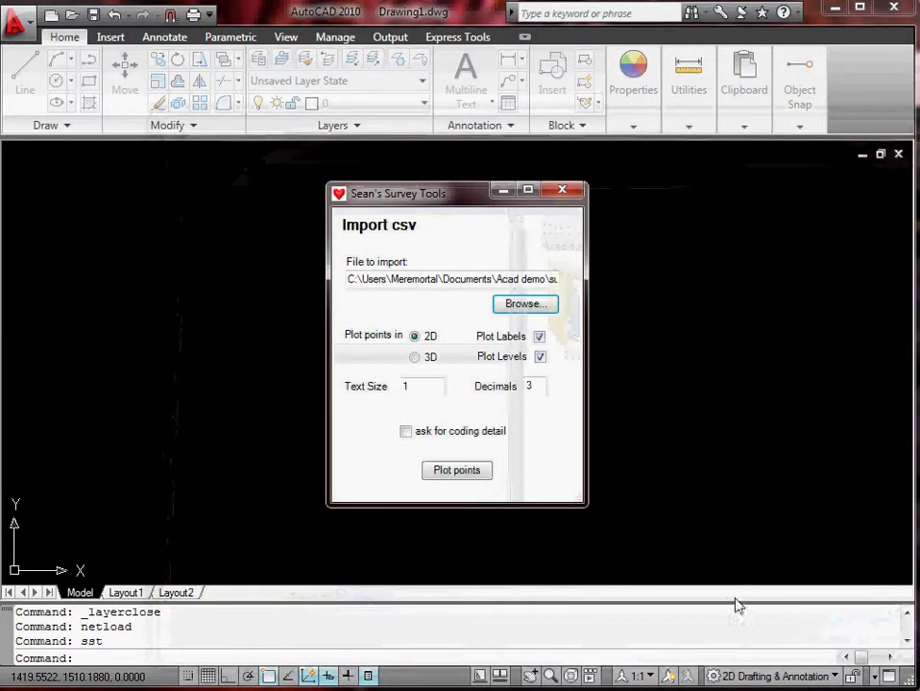
# Step: Set the import to 3D points, labels off, asking for coding detail
pyautogui.click(415, 357)
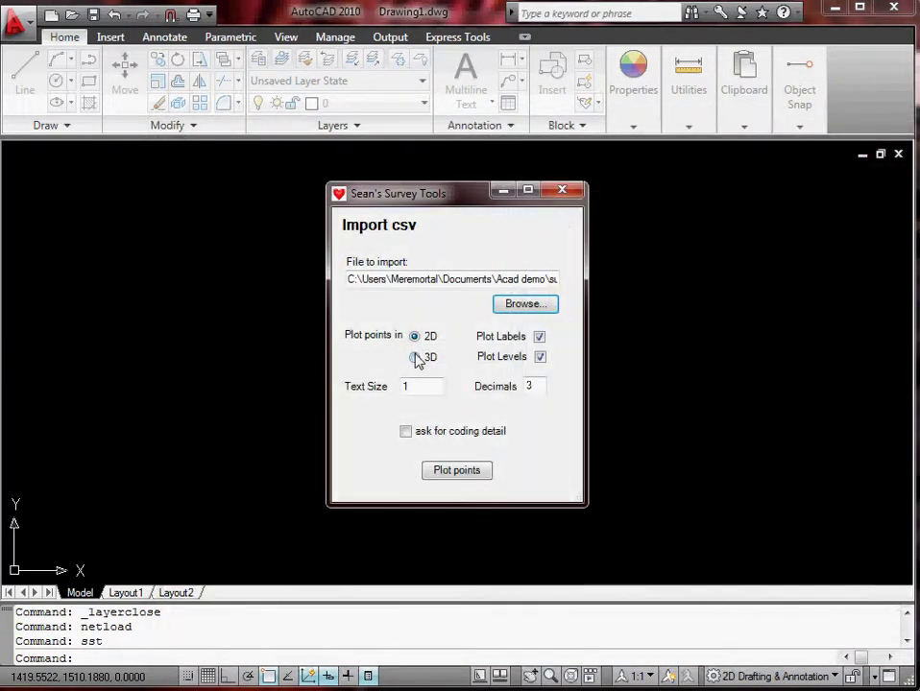
pyautogui.click(538, 337)
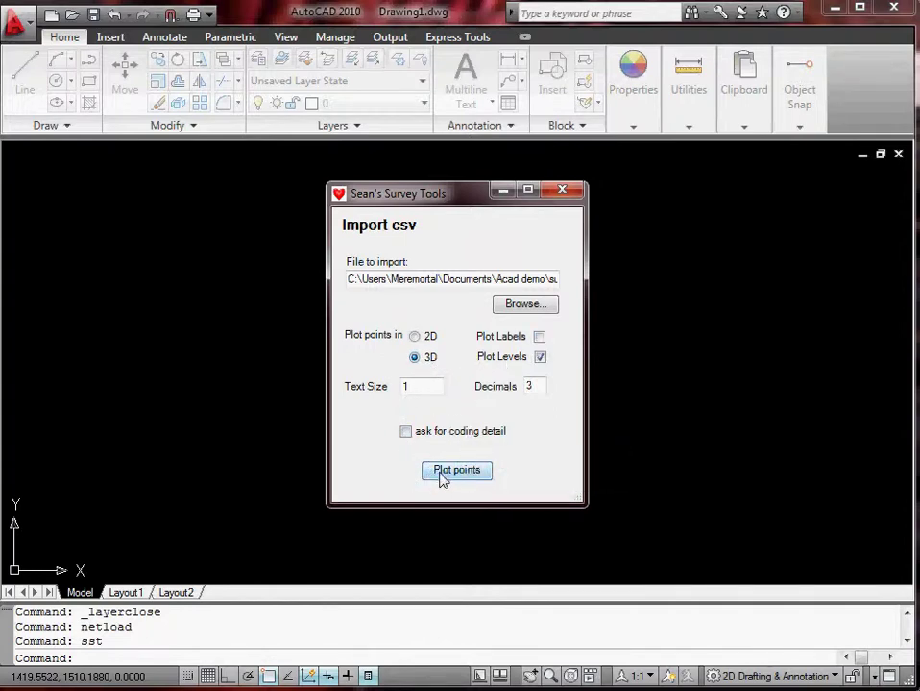
pyautogui.click(406, 432)
# Step: Plot the points, keeping PL's defaults, with FENCE and TRACK as lines and Plot Levels off
pyautogui.click(456, 472)
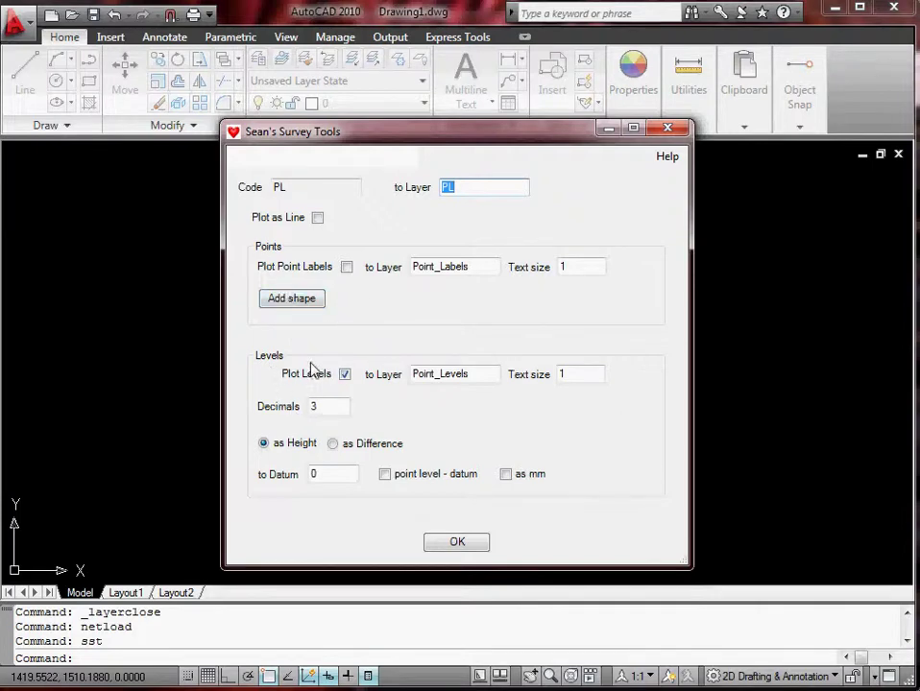
pyautogui.click(451, 543)
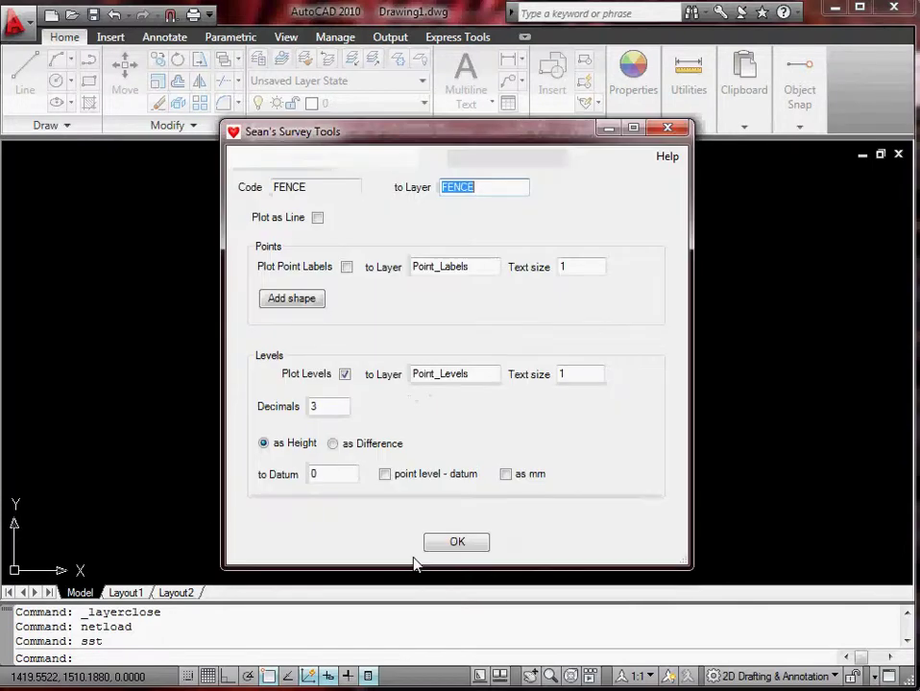
pyautogui.click(317, 218)
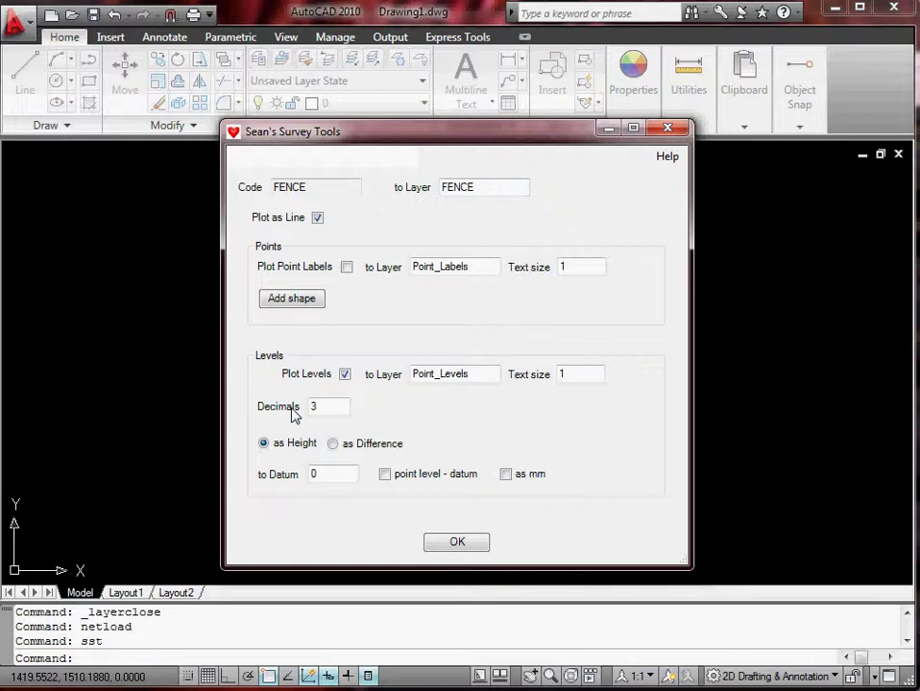
pyautogui.click(345, 375)
pyautogui.click(457, 545)
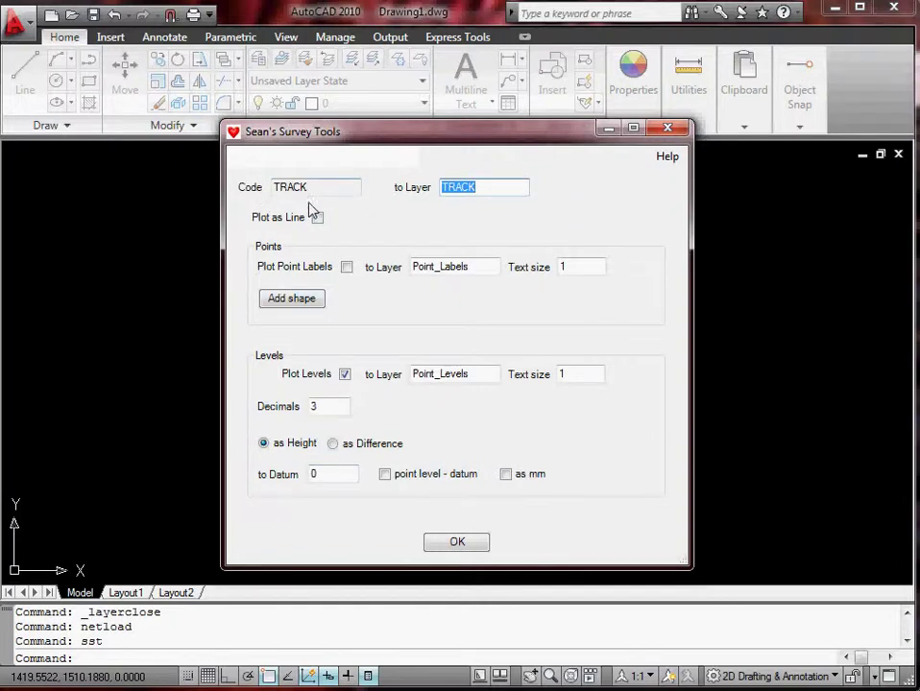
pyautogui.click(317, 217)
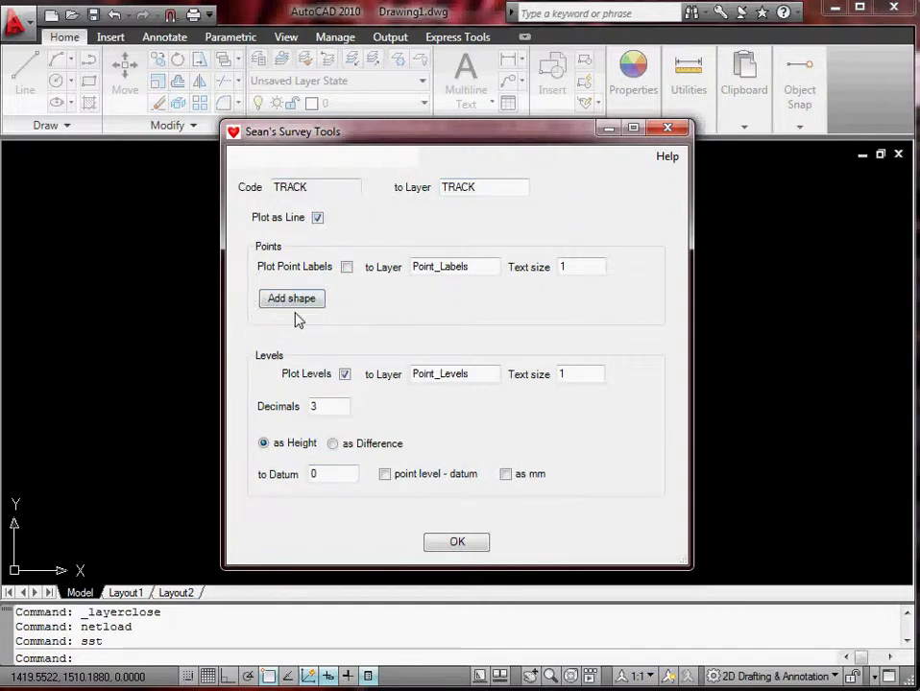
pyautogui.click(345, 373)
# Step: Accept the TRACK settings to finish the import, then zoom to extents with Z, E
pyautogui.click(456, 543)
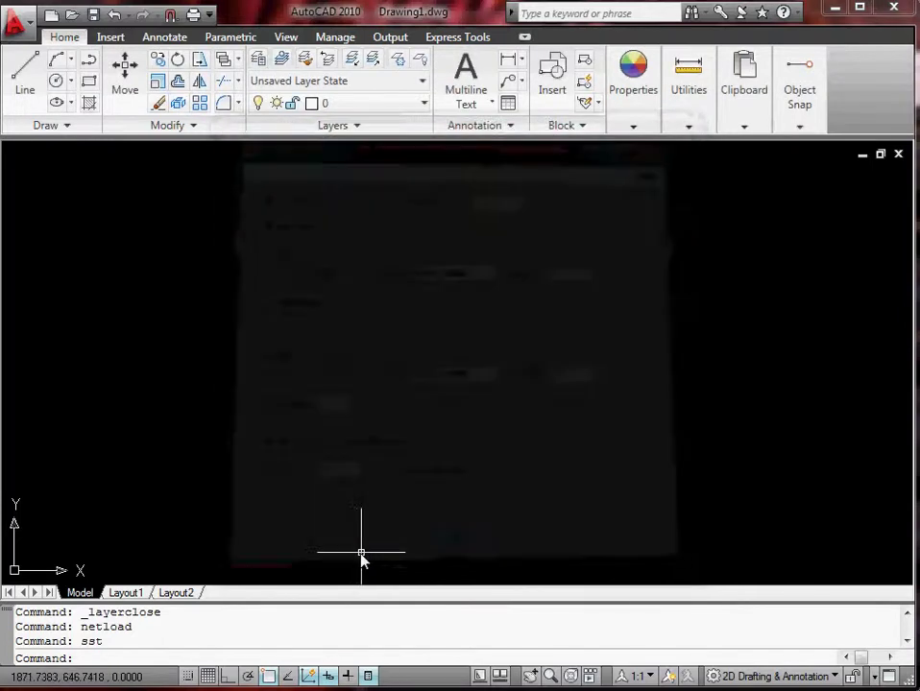
pyautogui.write('z')
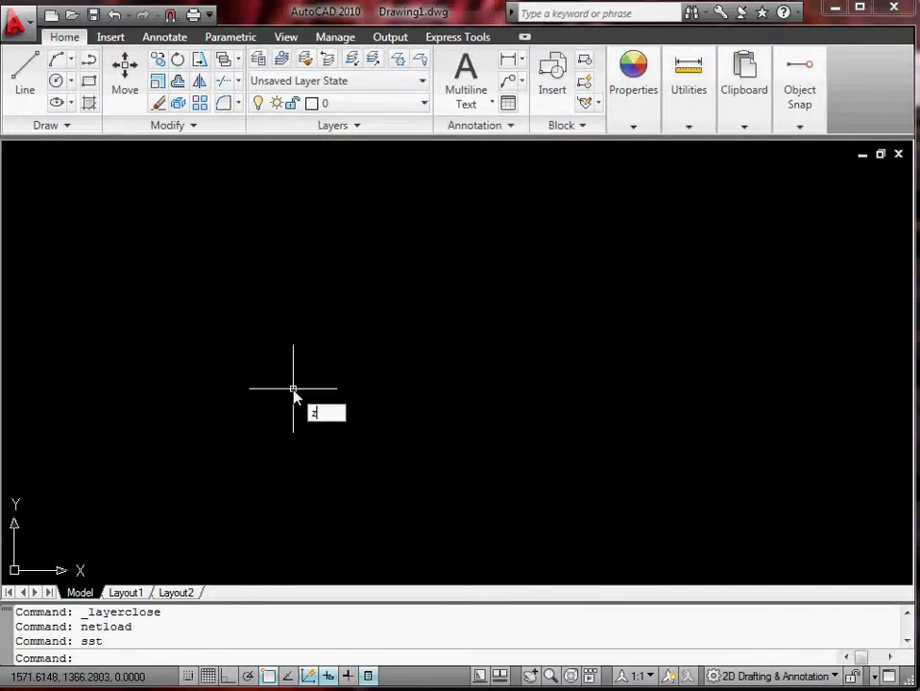
pyautogui.press('Return')
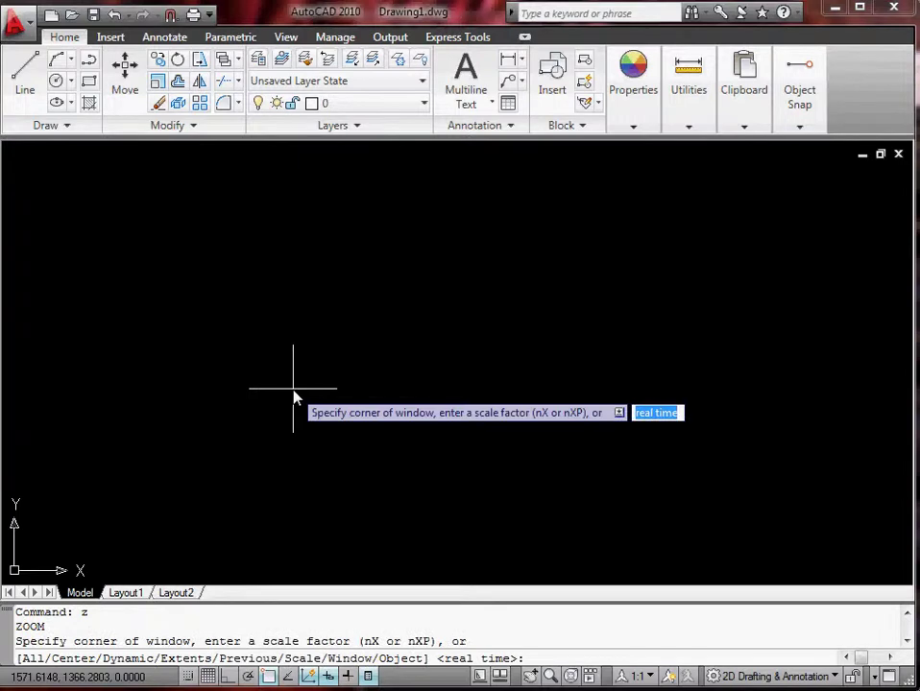
pyautogui.write('e')
pyautogui.press('Return')
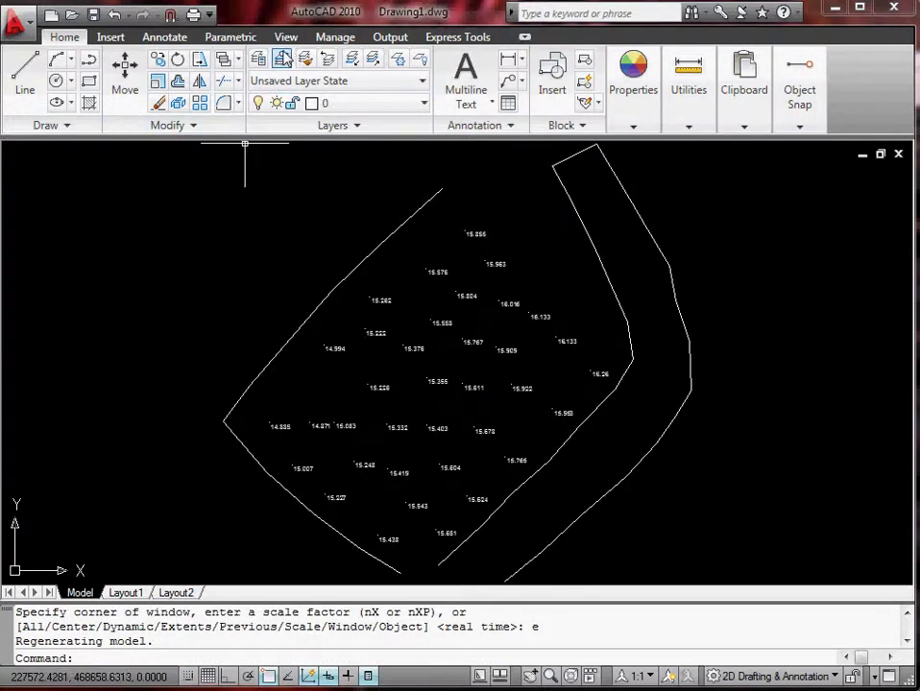
# Step: Give layer FENCE colour 220 (magenta) and layer TRACK green (index 3)
pyautogui.click(283, 59)
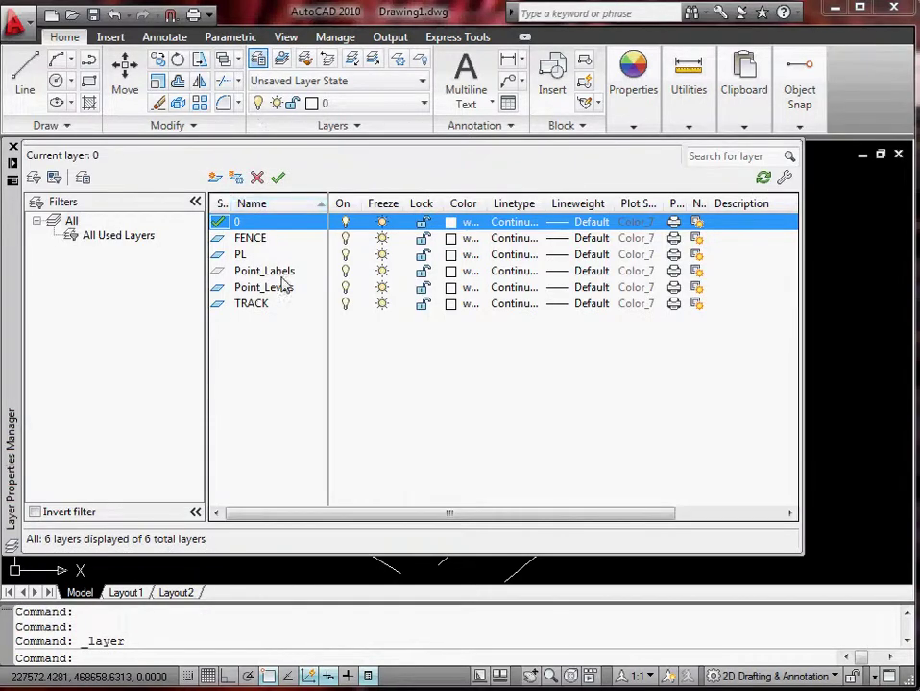
pyautogui.click(283, 239)
pyautogui.click(451, 240)
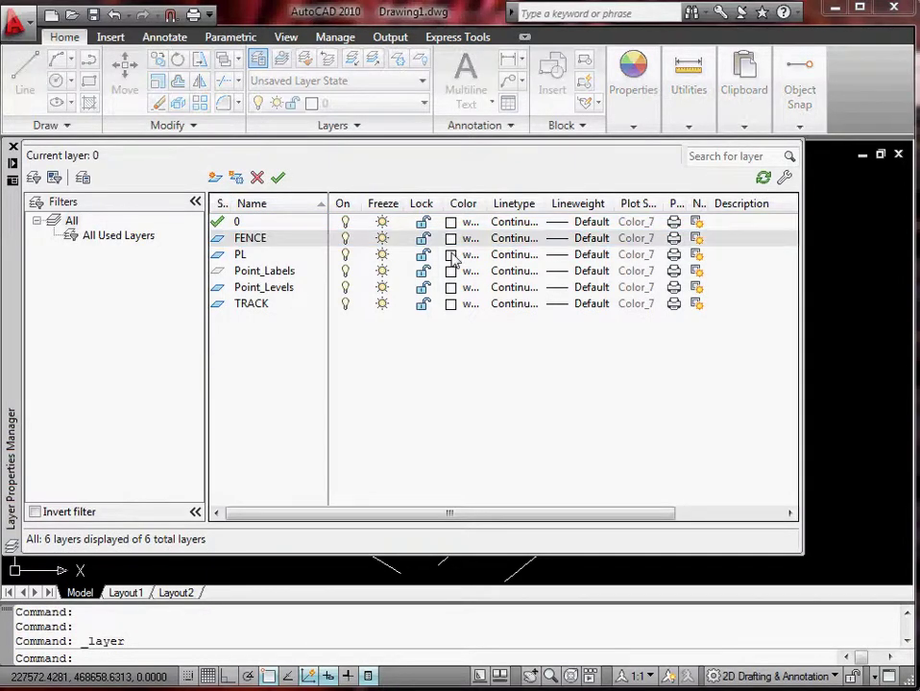
pyautogui.click(626, 433)
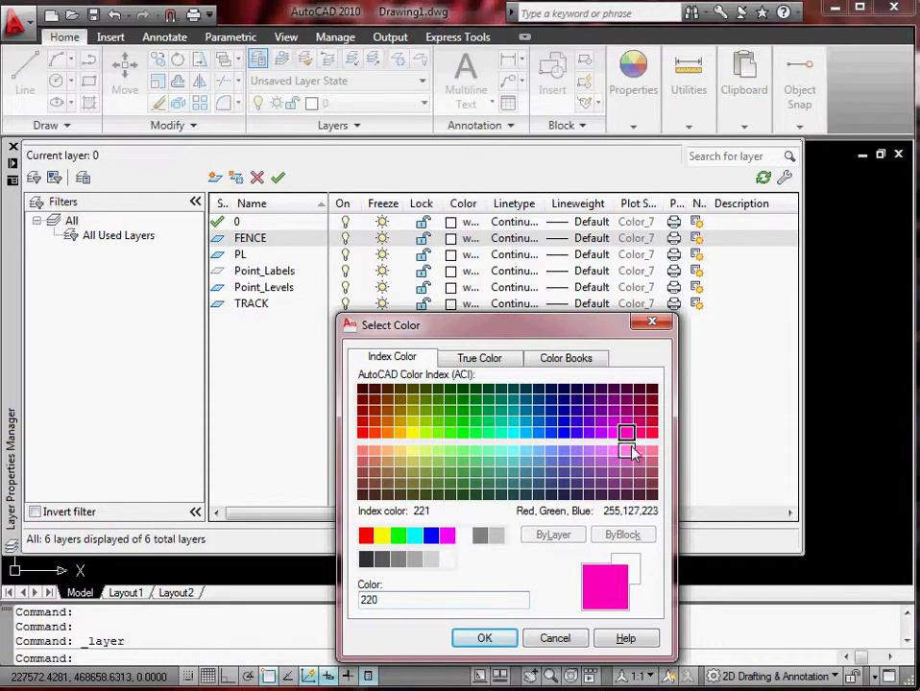
pyautogui.click(495, 640)
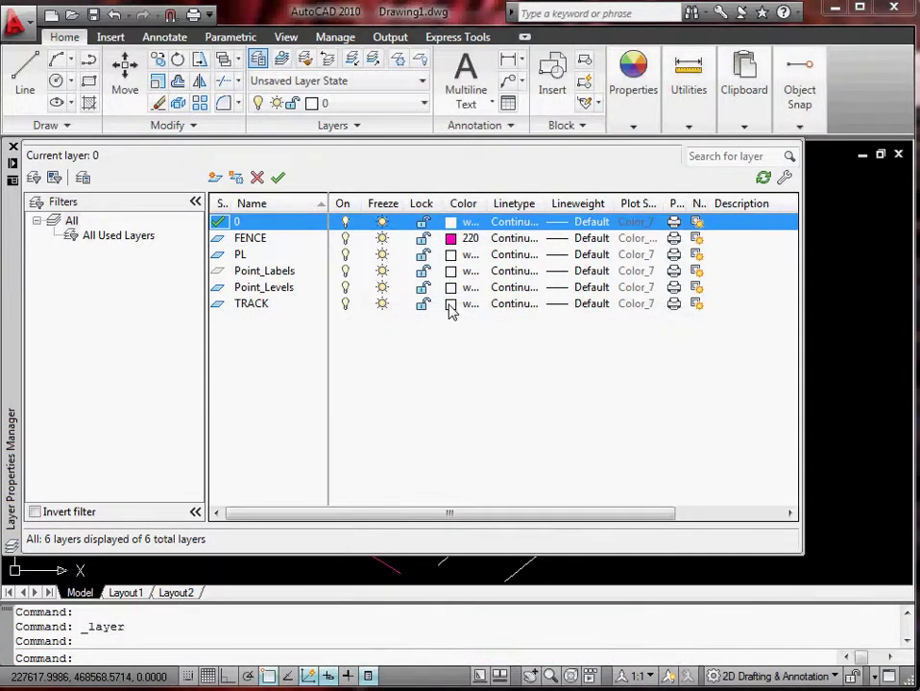
pyautogui.click(450, 304)
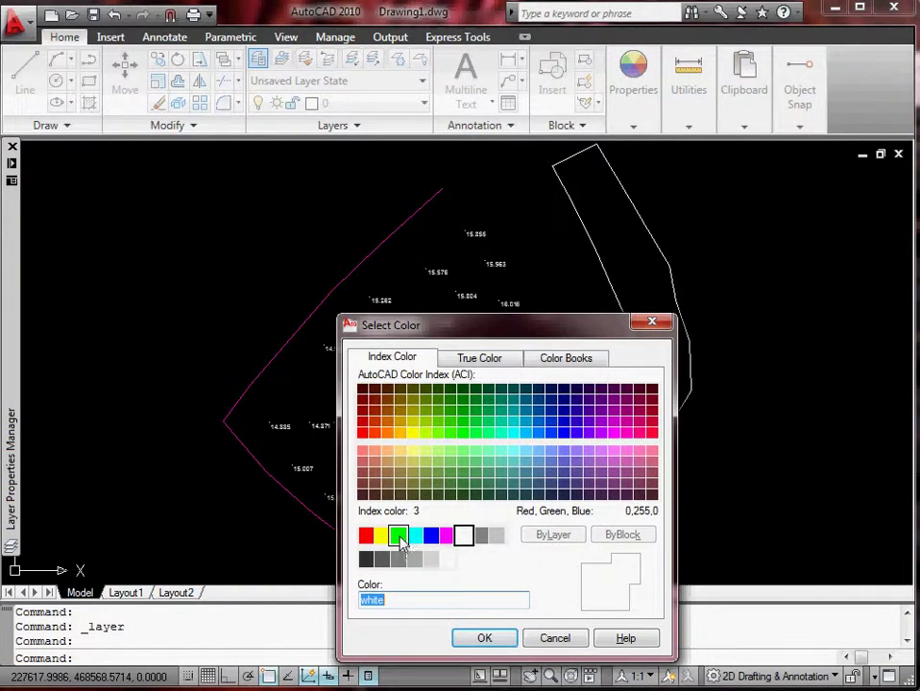
pyautogui.click(399, 535)
pyautogui.click(485, 638)
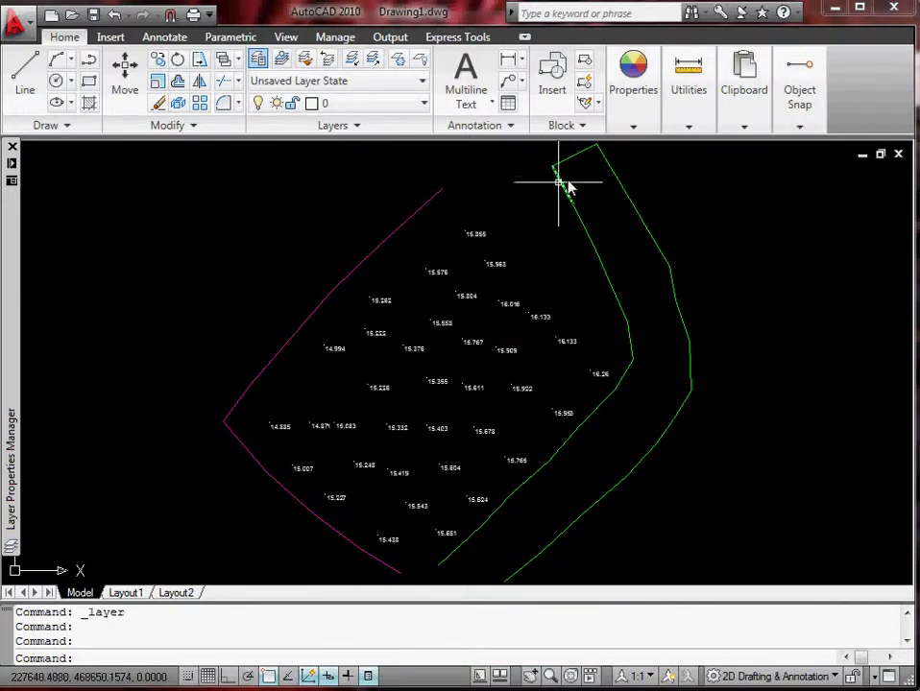
# Step: Delete the short top line joining the two green TRACK lines
pyautogui.click(574, 161)
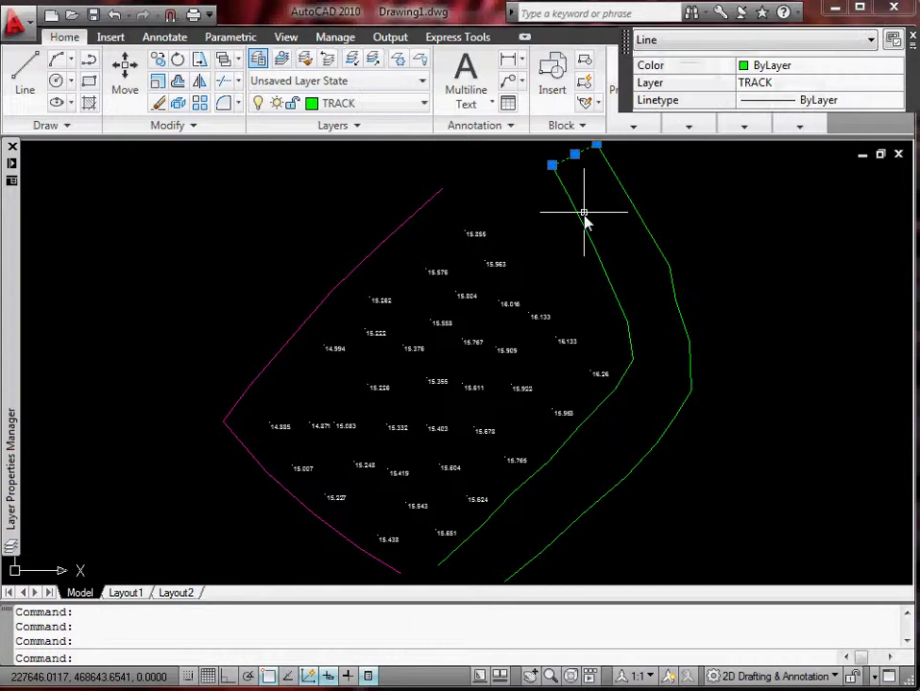
pyautogui.press('Delete')
pyautogui.scroll(-2, 580, 230)
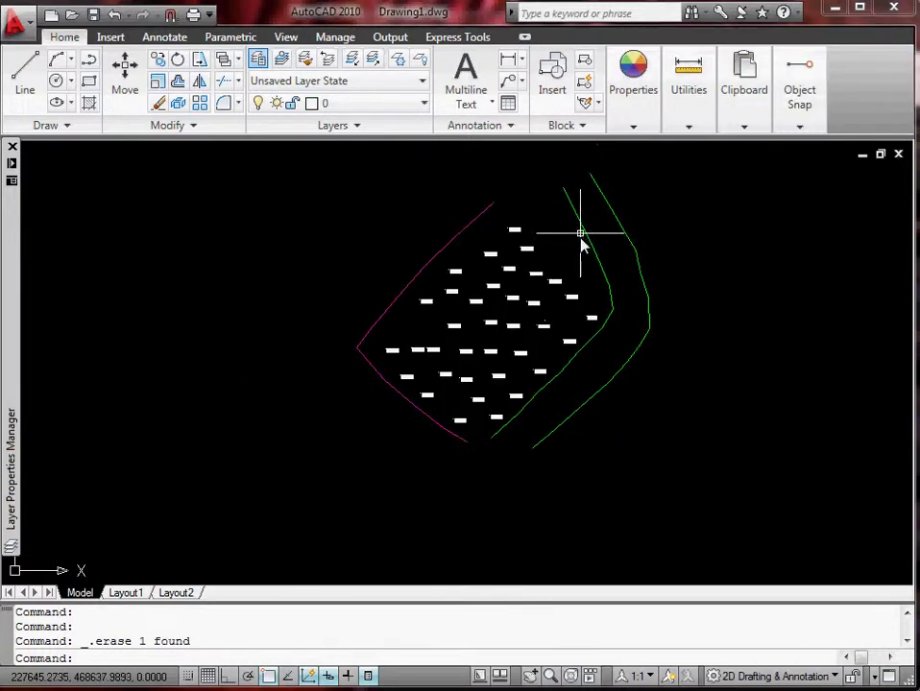
pyautogui.scroll(3, 540, 288)
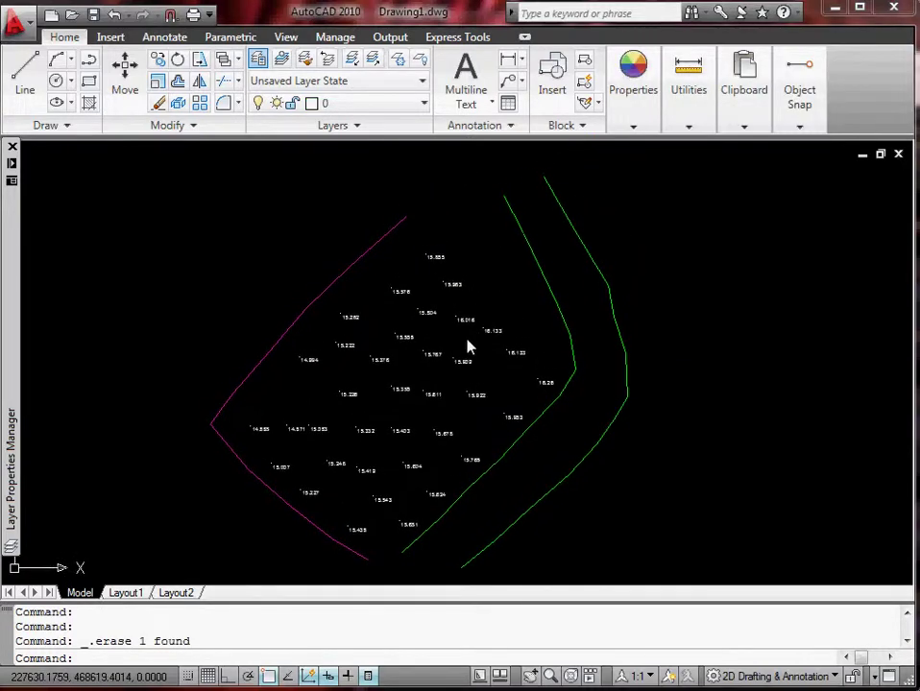
pyautogui.moveTo(470, 349); pyautogui.dragTo(467, 340, button='middle')
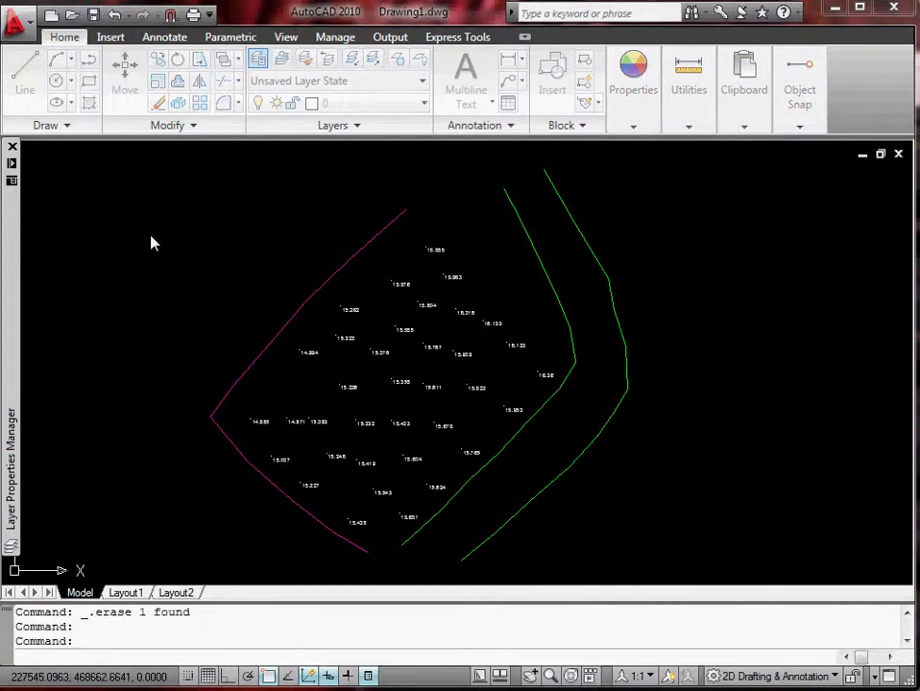
# Step: Save the drawing as survey.dwg in the Acad demo folder
pyautogui.hotkey('ctrl', 's')
pyautogui.doubleClick(374, 372)
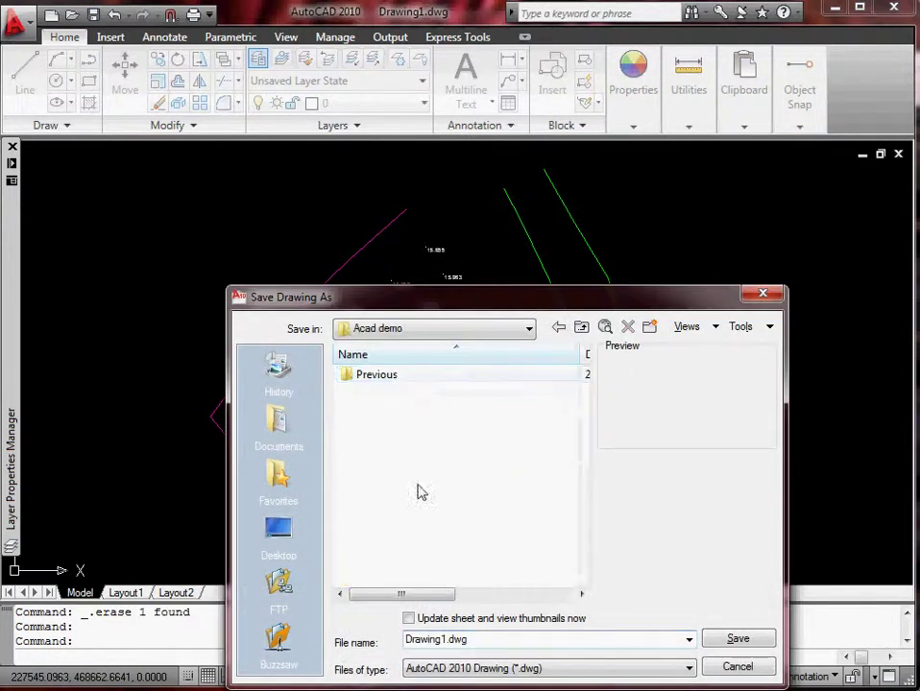
pyautogui.doubleClick(449, 650)
pyautogui.write('survey')
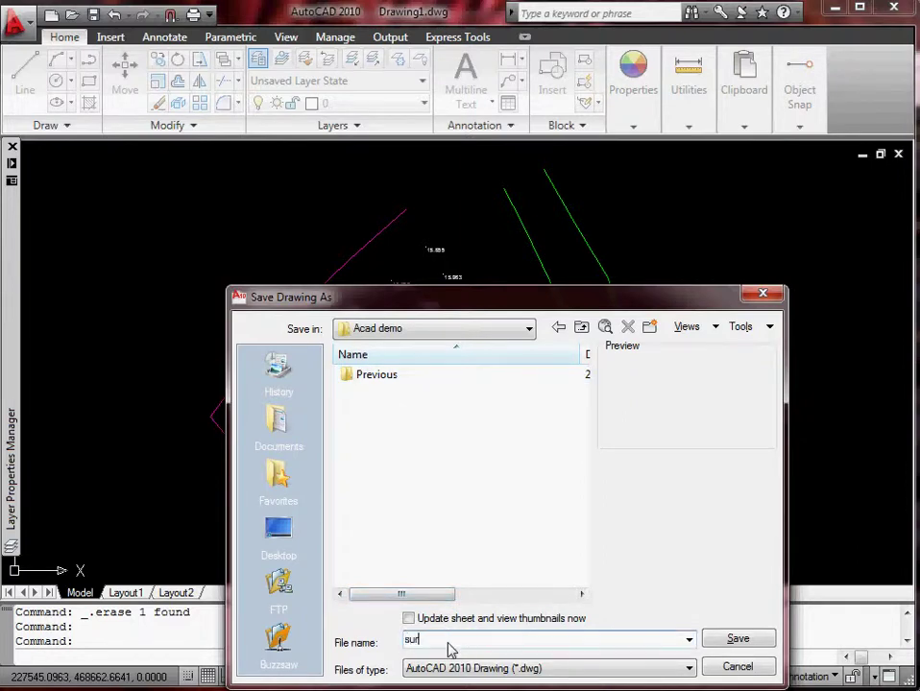
pyautogui.click(738, 638)
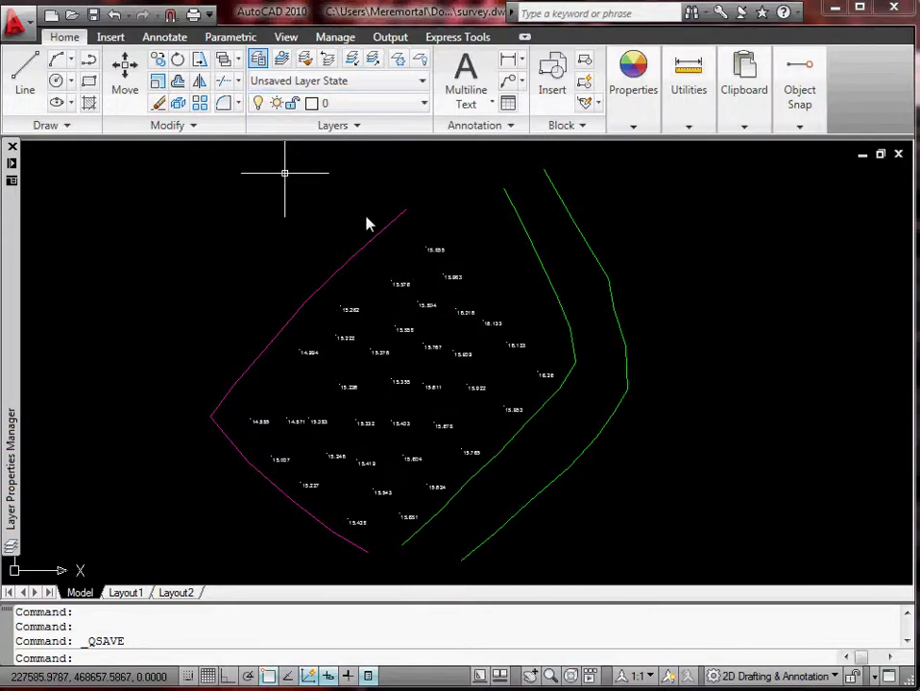
# Step: Start a new drawing from acadiso.dwt and open Survey Tools with SST
pyautogui.click(51, 16)
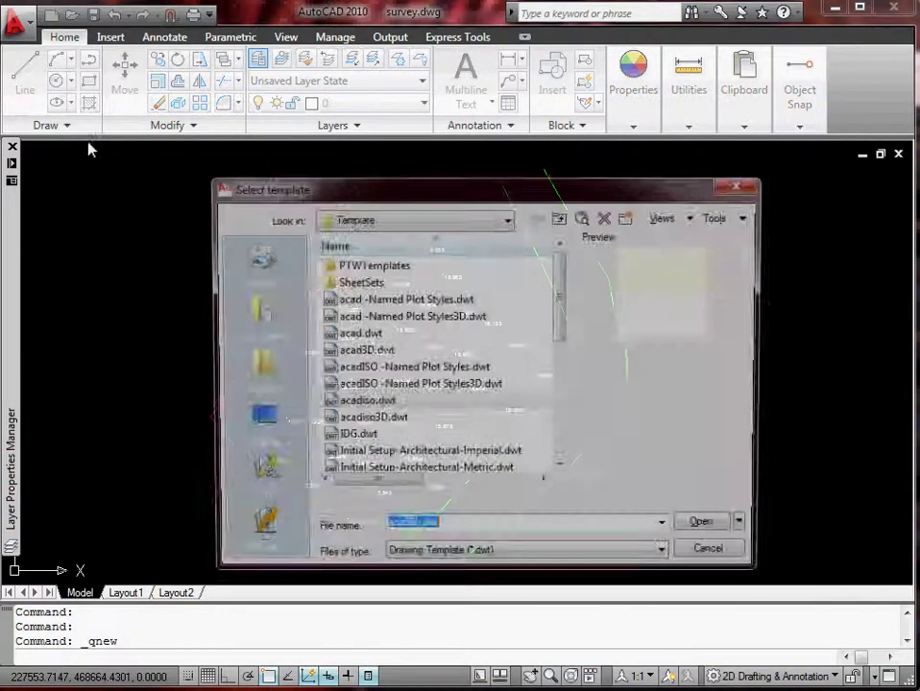
pyautogui.click(699, 527)
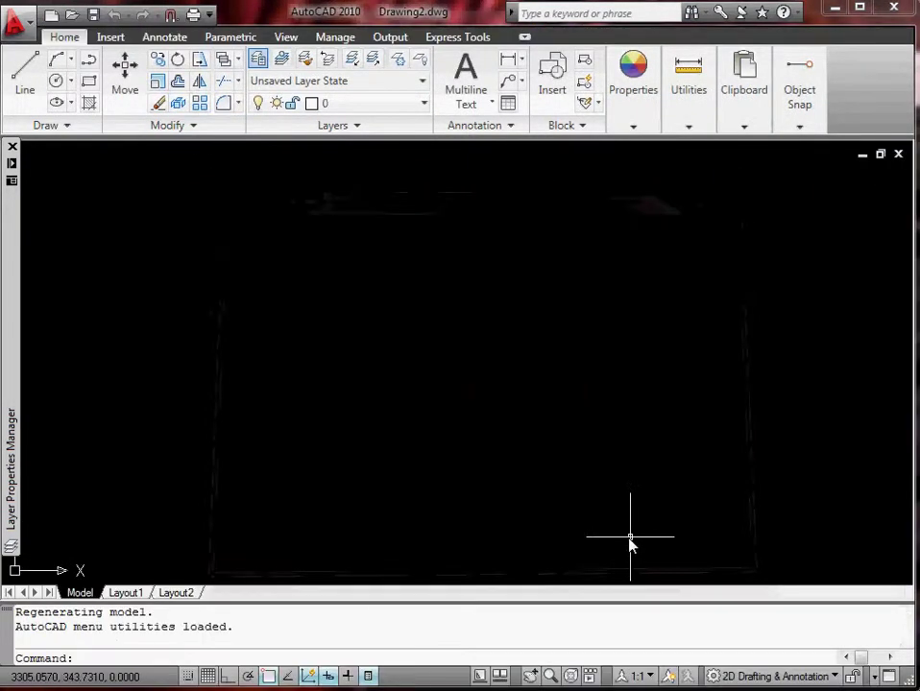
pyautogui.write('sst')
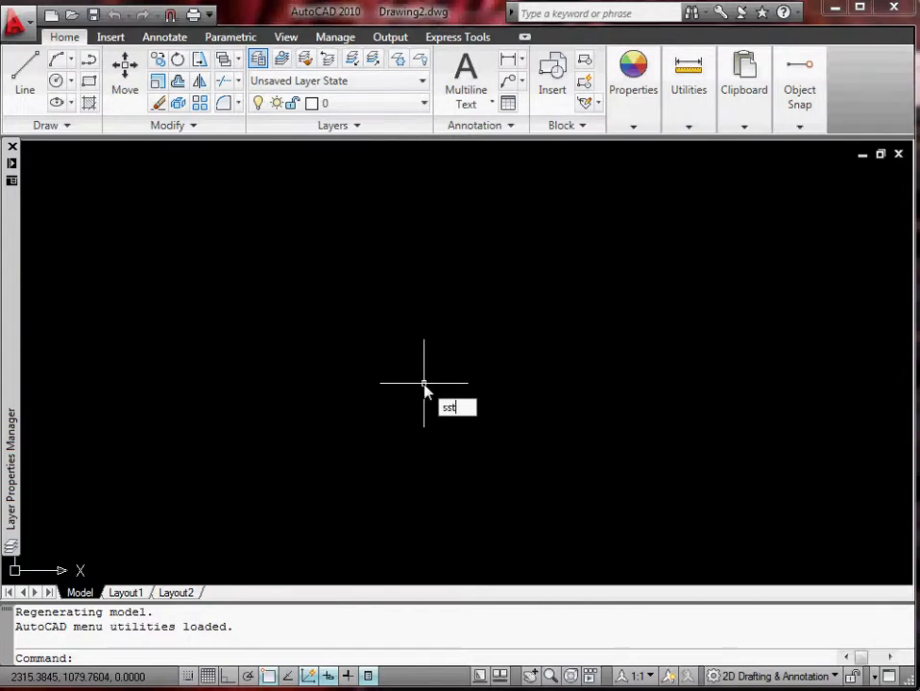
pyautogui.press('Return')
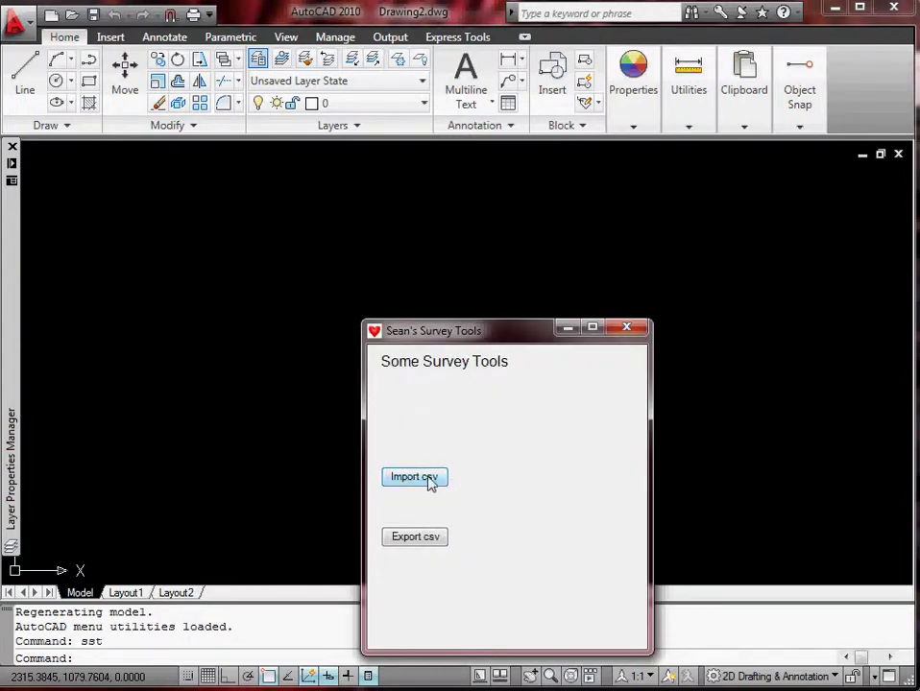
# Step: Pick the csv file from the Acad demo folder in the Import csv form
pyautogui.click(420, 480)
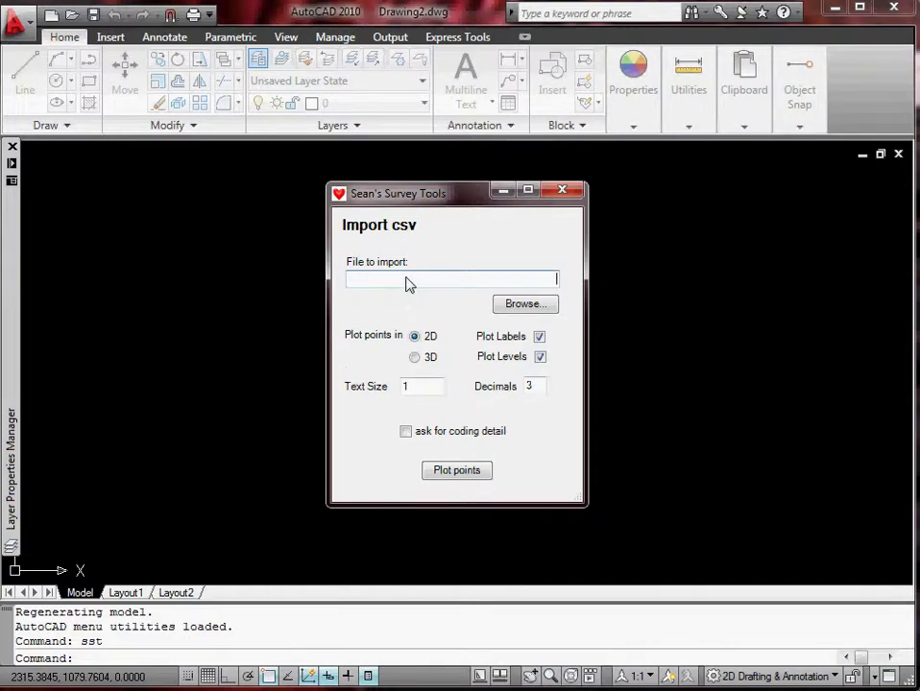
pyautogui.click(524, 304)
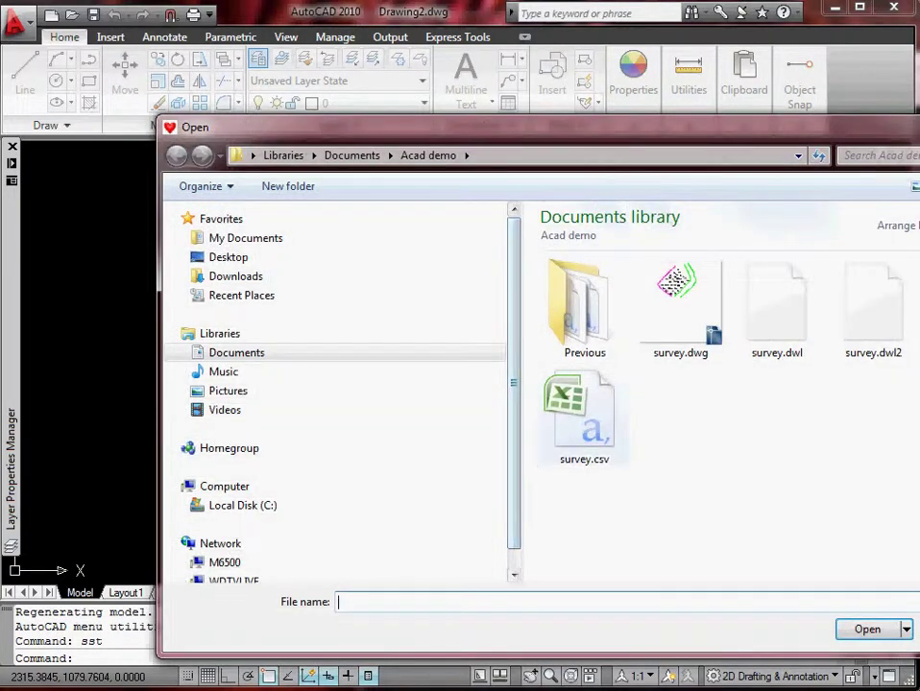
pyautogui.doubleClick(584, 418)
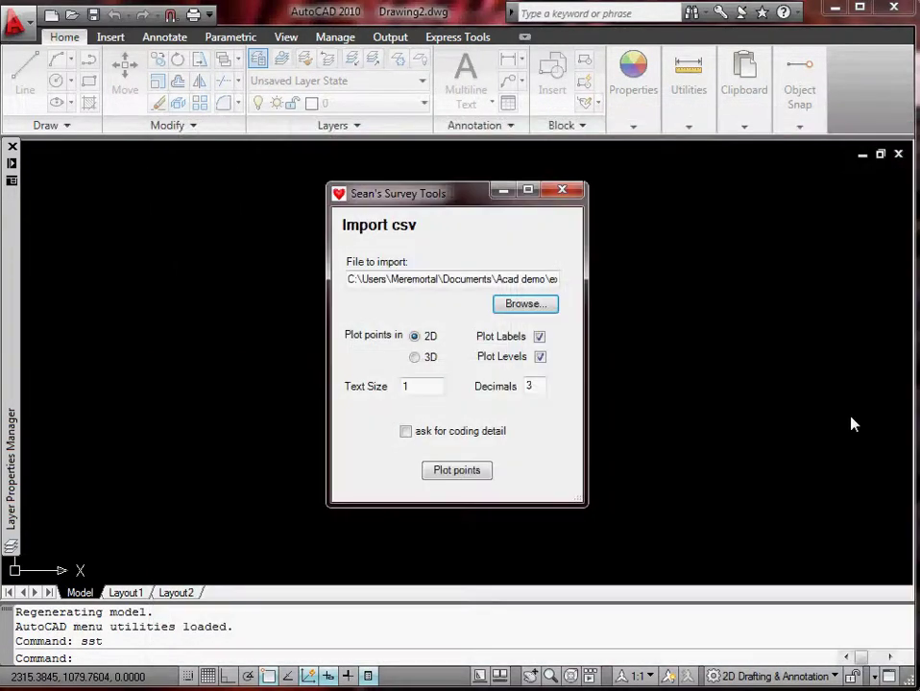
# Step: Choose 3D plotting, turn labels off and request coding detail
pyautogui.click(415, 358)
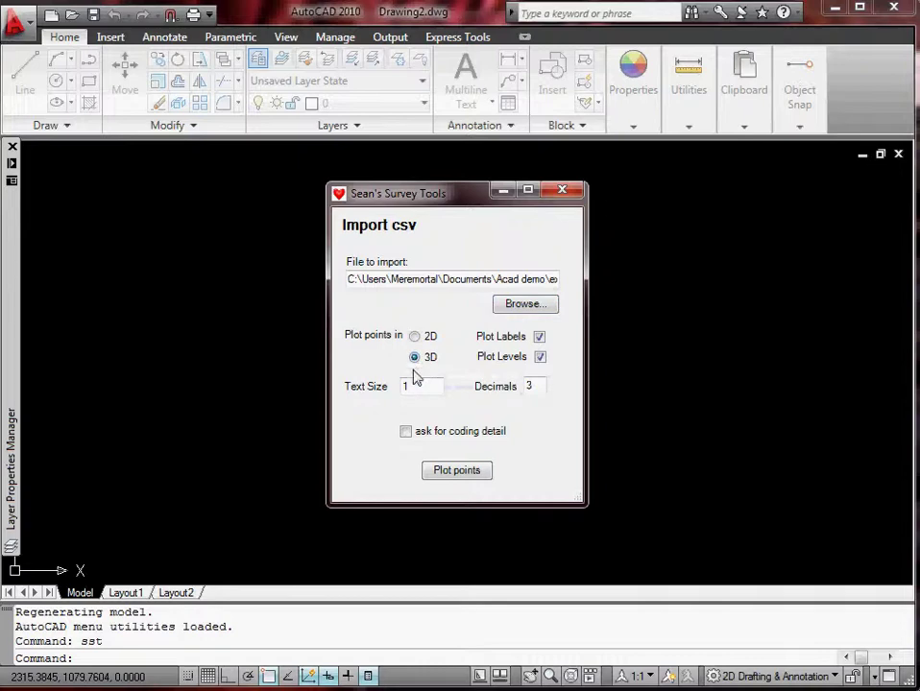
pyautogui.click(541, 338)
pyautogui.click(540, 356)
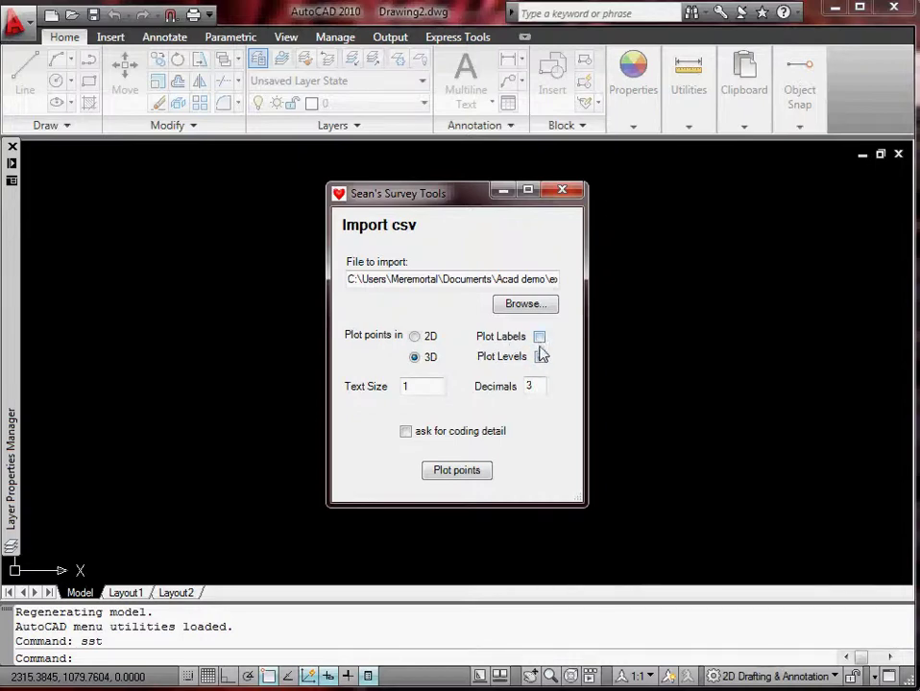
pyautogui.click(406, 432)
# Step: Plot the points with codes TB and BB drawn as lines, accepting PL's defaults
pyautogui.click(456, 472)
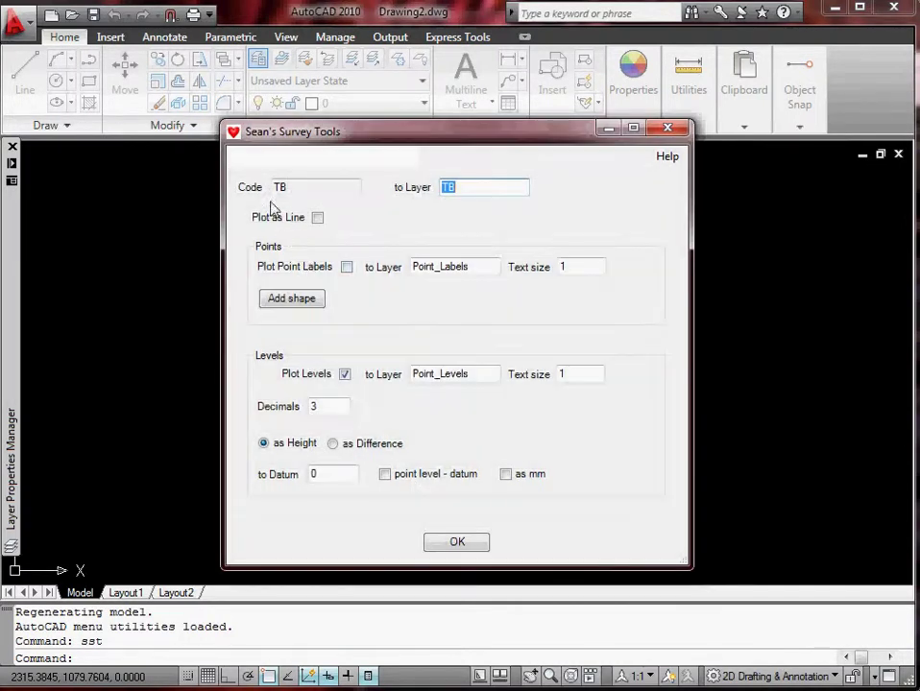
pyautogui.click(317, 218)
pyautogui.click(437, 544)
pyautogui.click(317, 218)
pyautogui.click(442, 543)
pyautogui.click(454, 543)
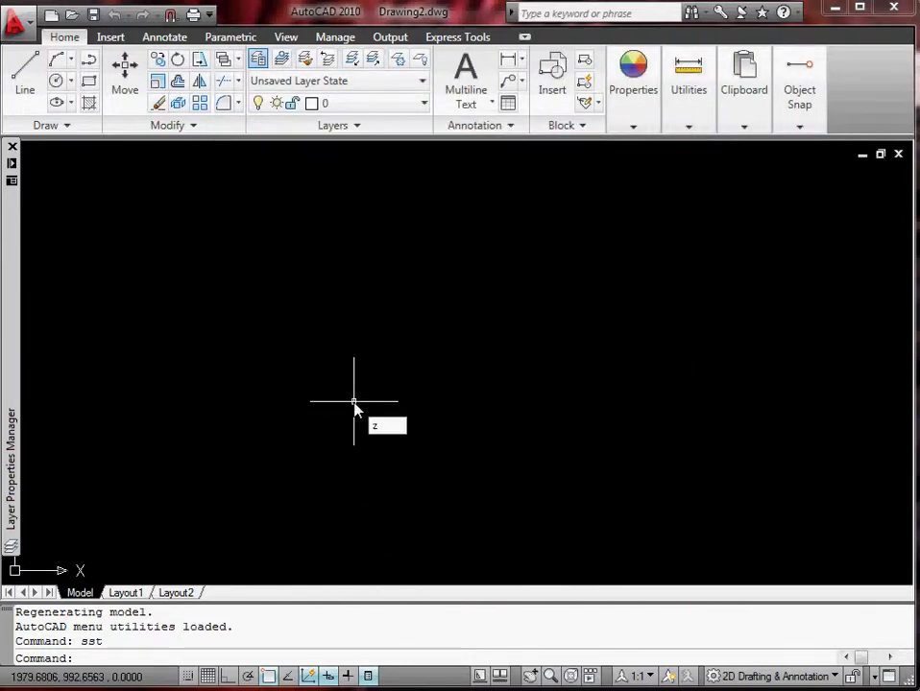
# Step: Zoom to extents with Z, E to show the whole survey
pyautogui.write('z')
pyautogui.press('Return')
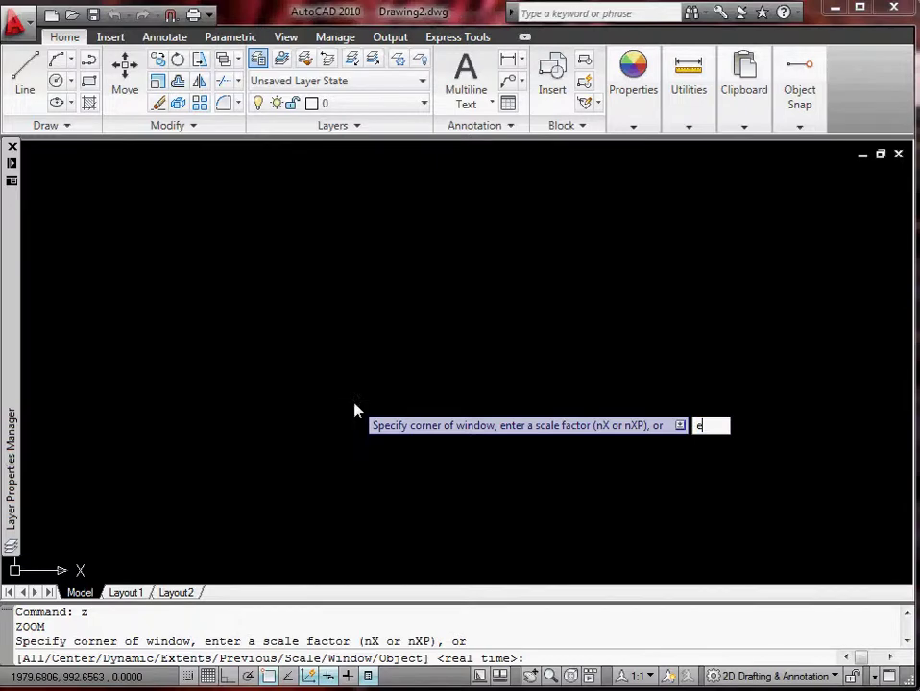
pyautogui.write('e')
pyautogui.press('Return')
# Step: Set the BB layer colour to red
pyautogui.moveTo(14, 277)
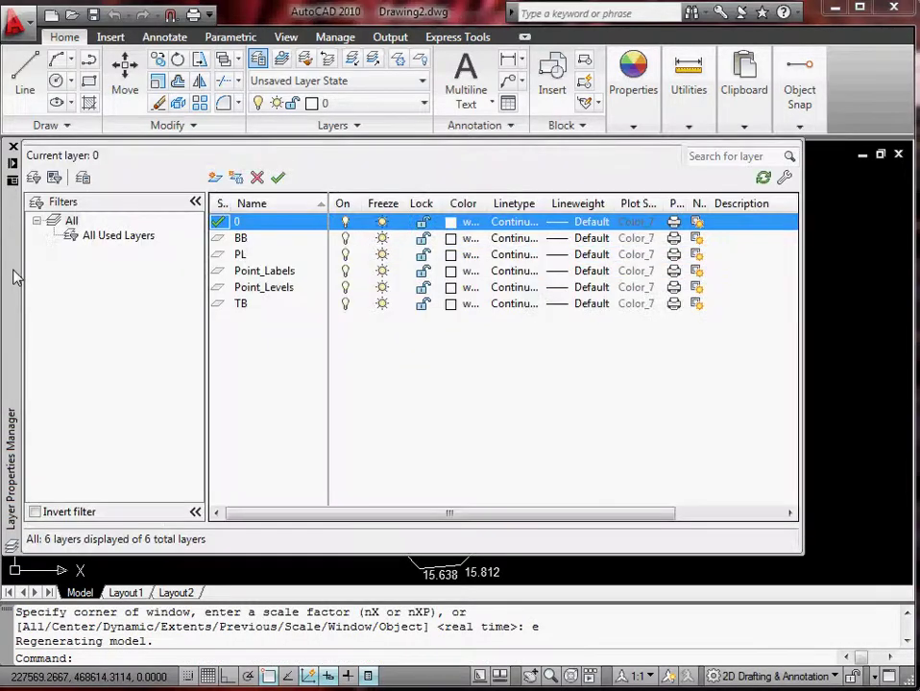
pyautogui.click(451, 243)
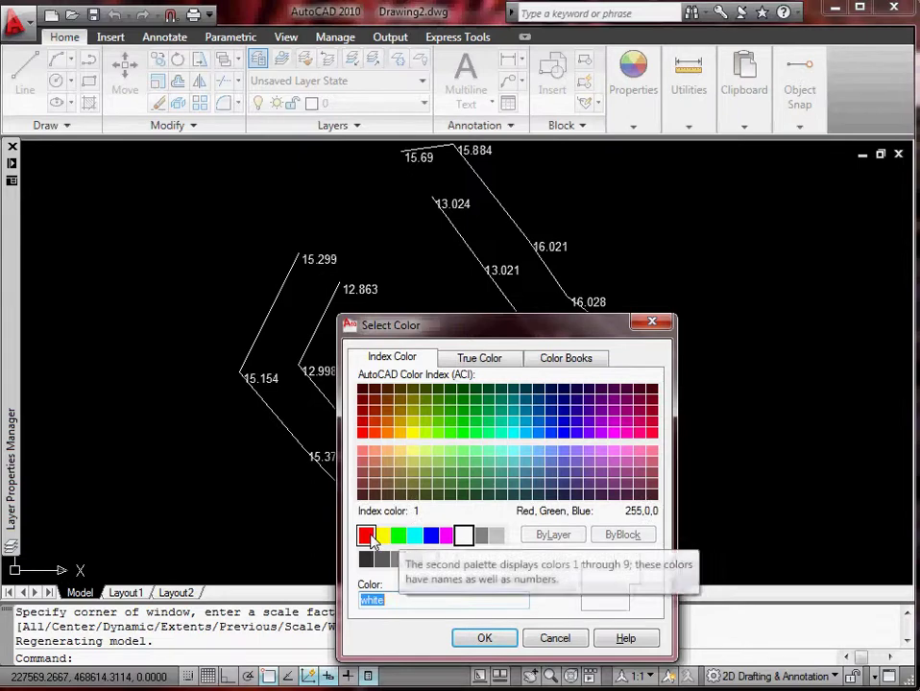
pyautogui.click(371, 540)
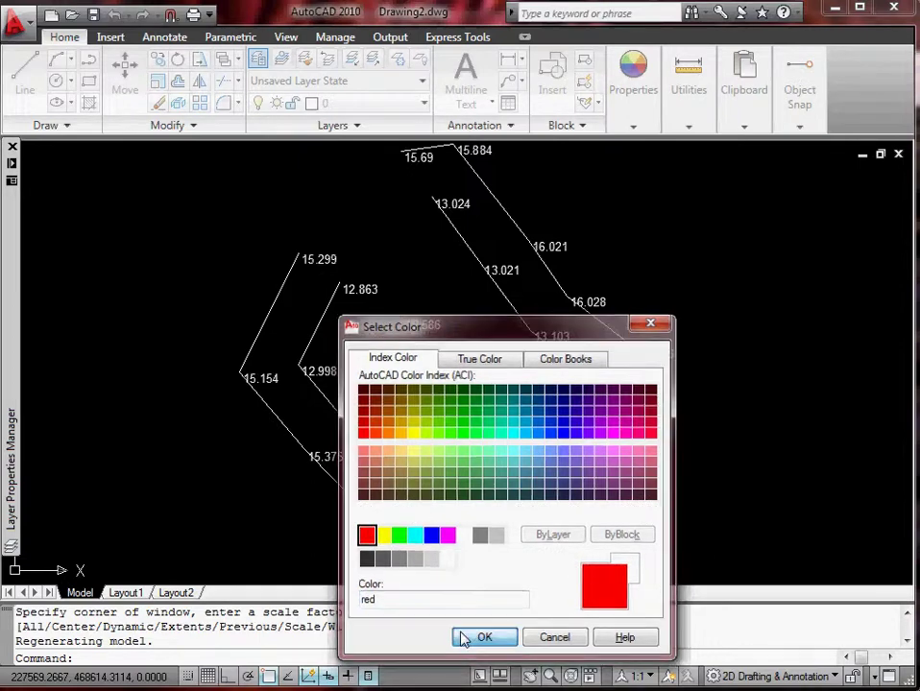
pyautogui.click(464, 638)
# Step: Set the TB layer colour to blue (colour 5)
pyautogui.moveTo(14, 293)
pyautogui.click(280, 305)
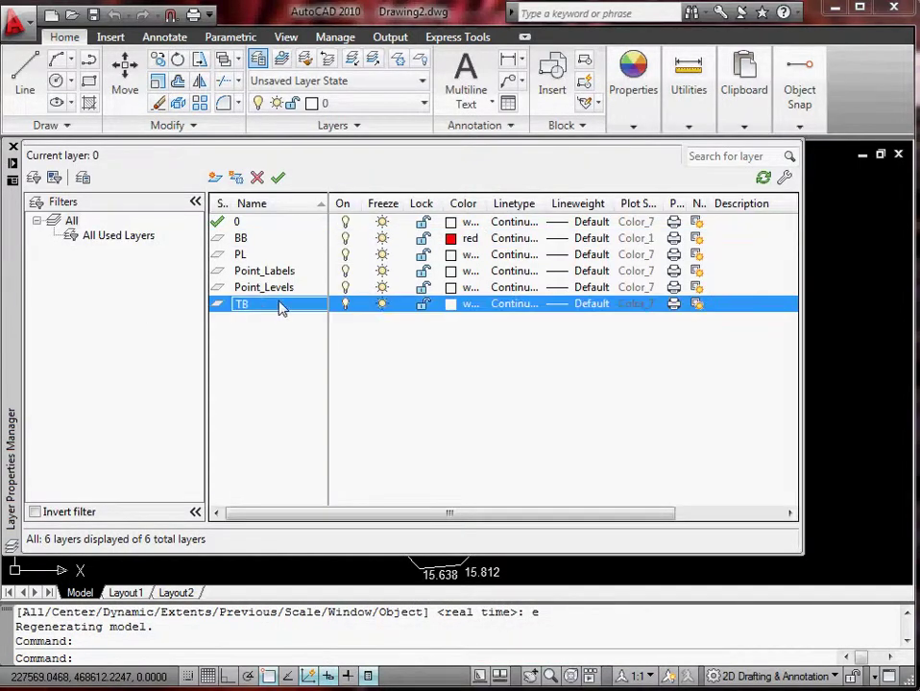
pyautogui.click(450, 305)
pyautogui.click(430, 535)
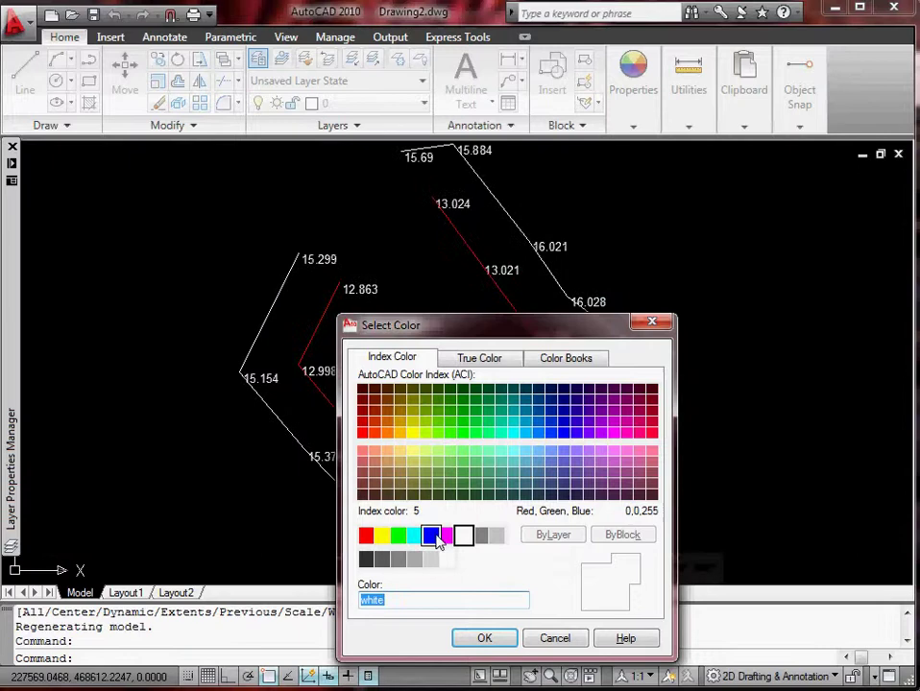
pyautogui.click(483, 638)
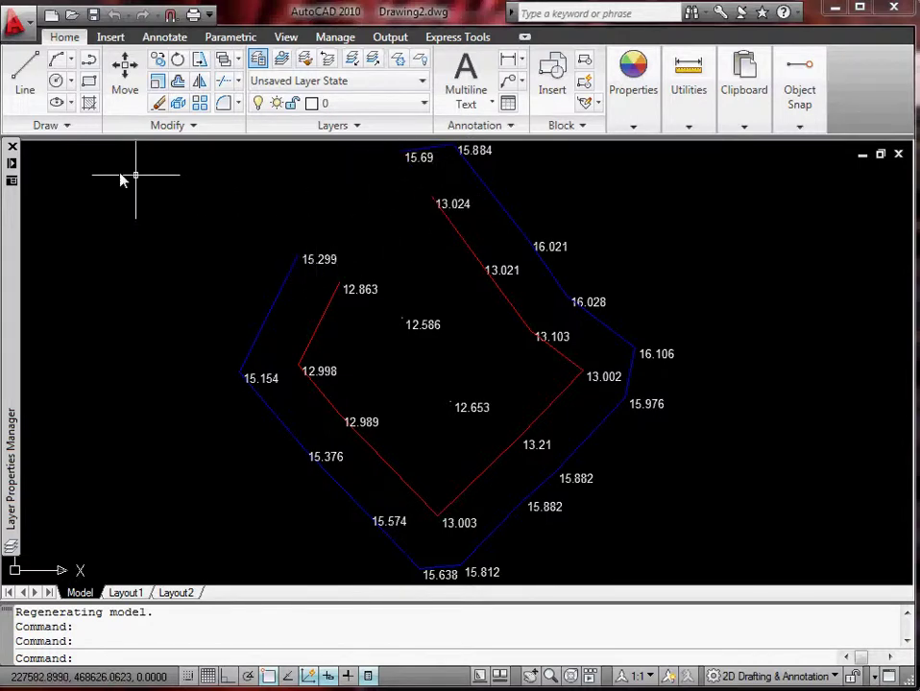
# Step: Make TB current from a blue line, then draw a line from 15.299 to 15.69
pyautogui.click(280, 60)
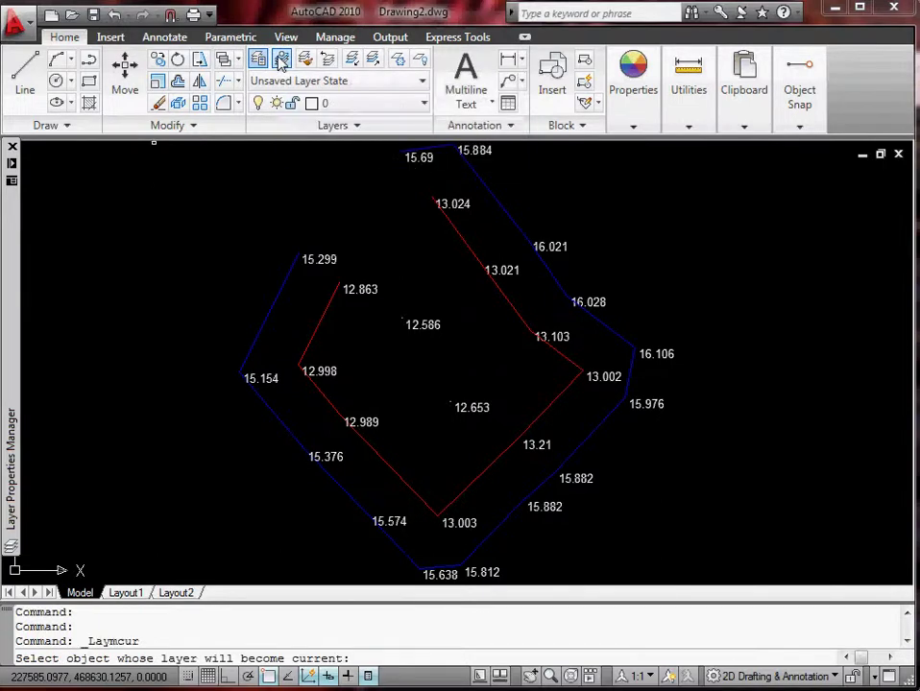
pyautogui.click(277, 296)
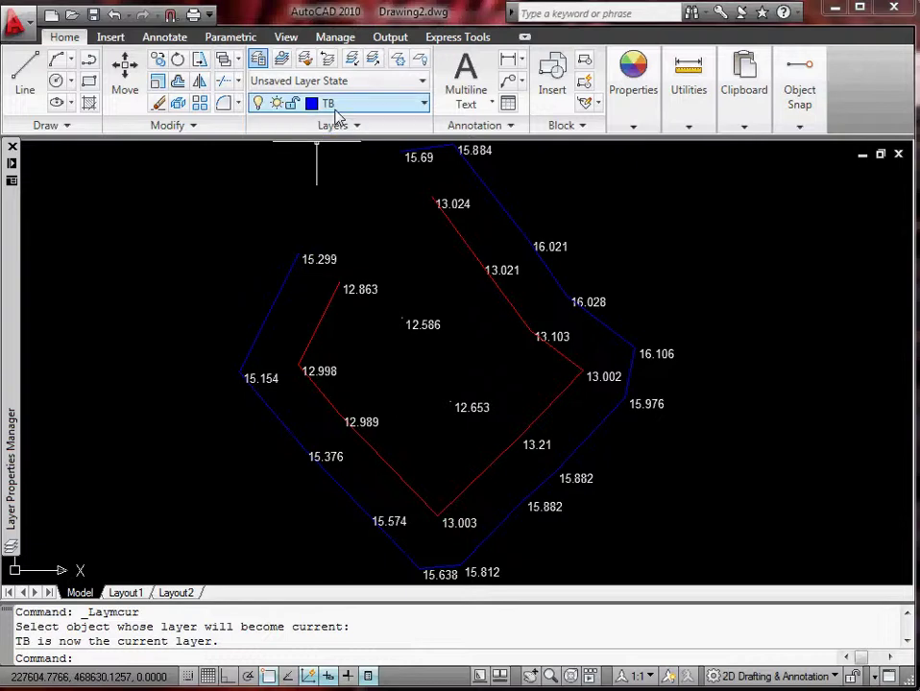
pyautogui.click(23, 77)
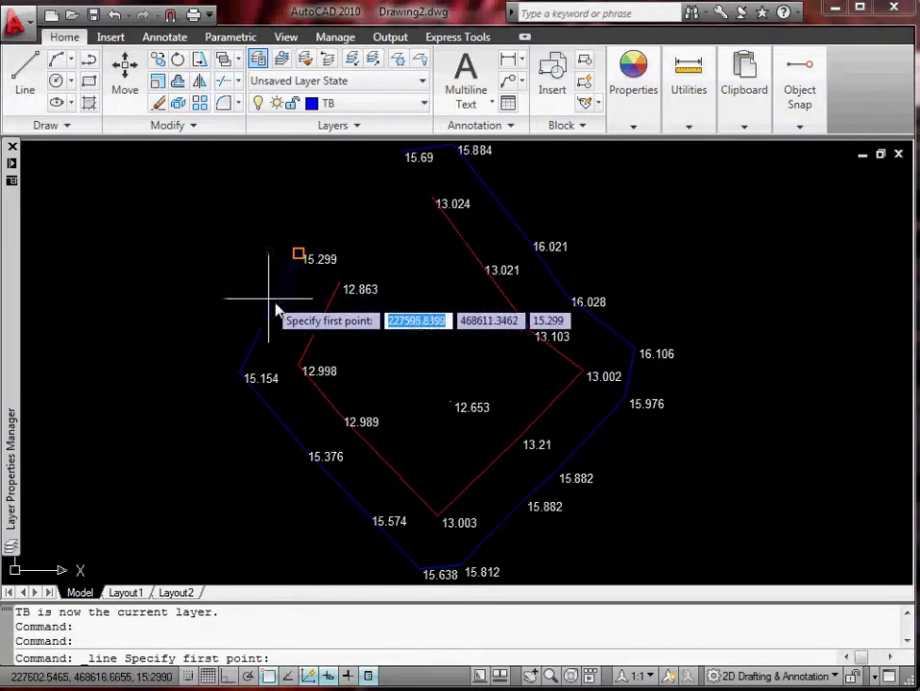
pyautogui.click(299, 256)
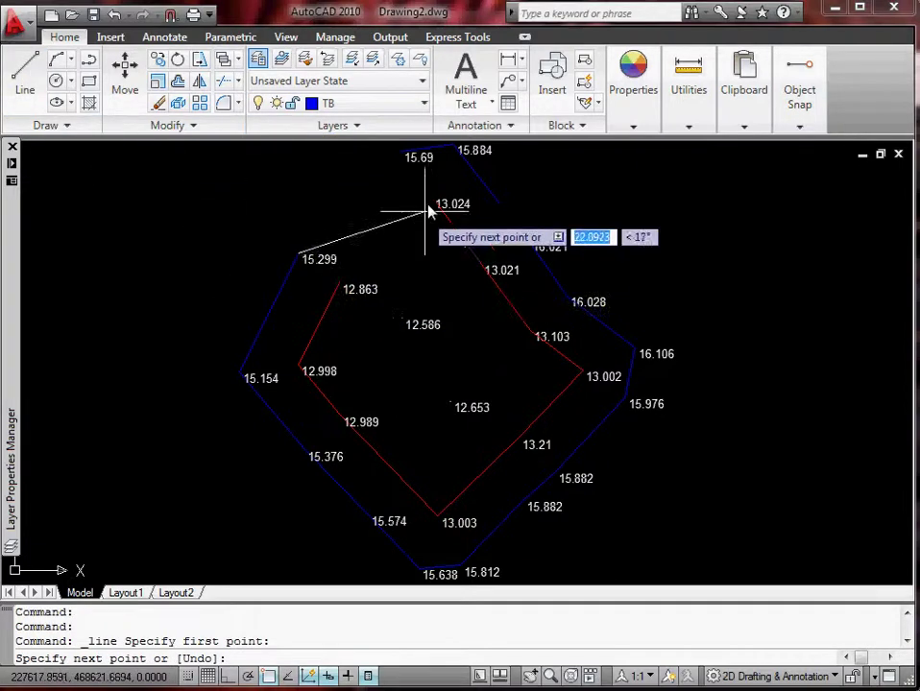
pyautogui.click(403, 153)
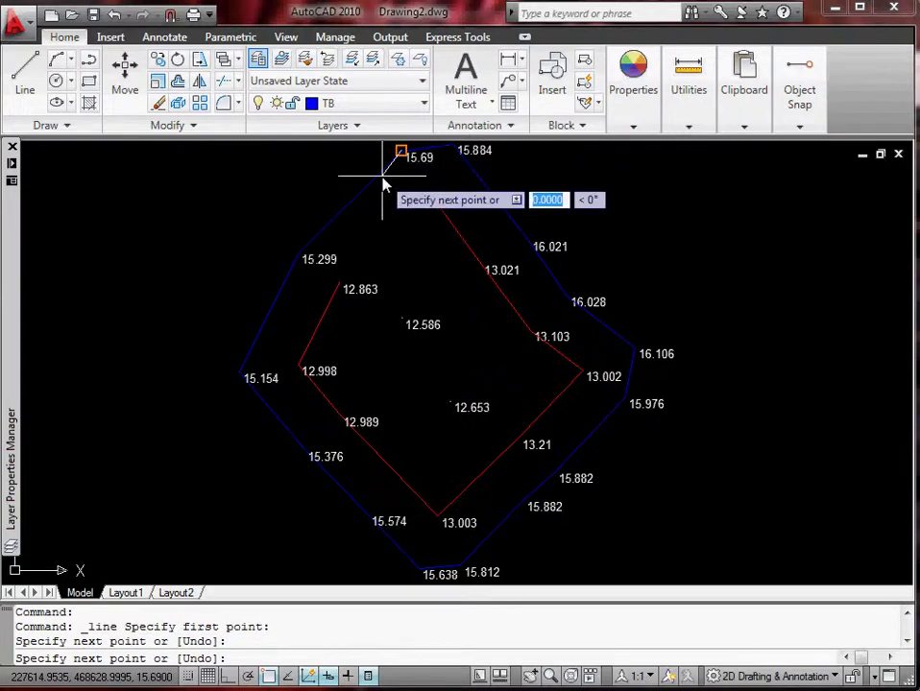
pyautogui.press('Return')
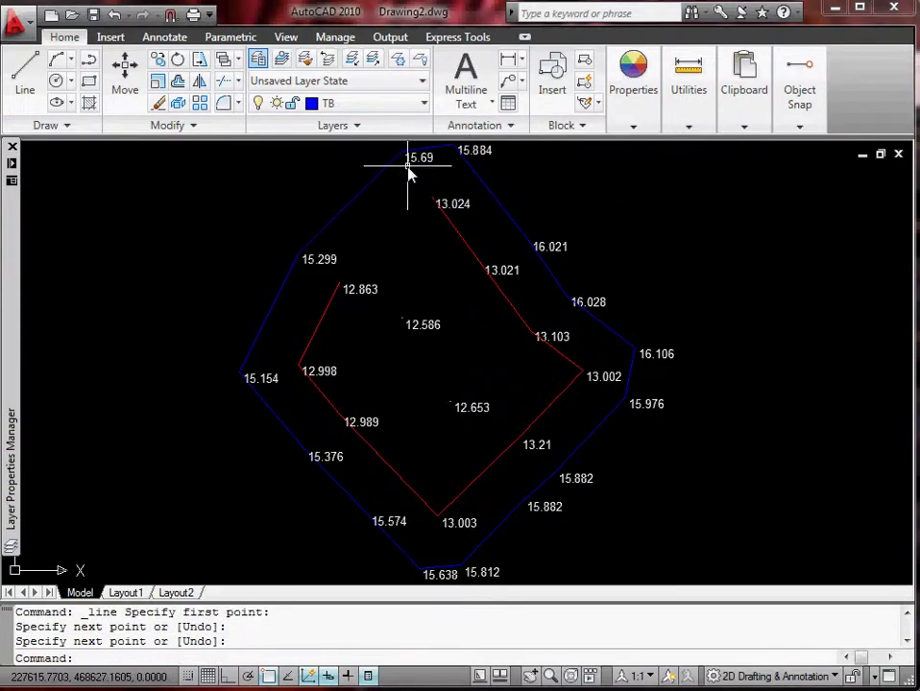
pyautogui.scroll(5, 408, 171)
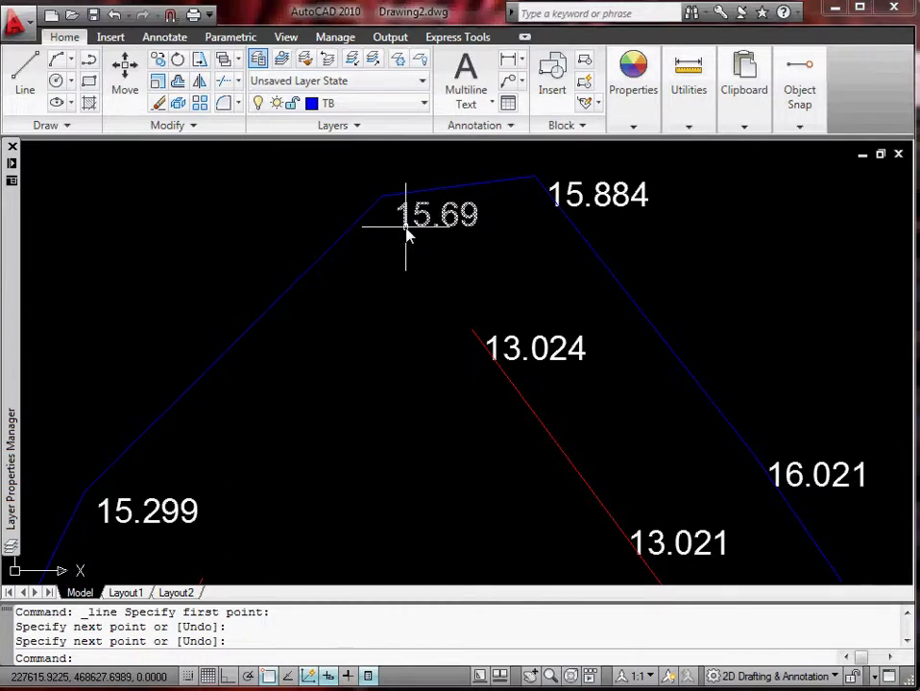
pyautogui.scroll(-4, 406, 232)
pyautogui.moveTo(386, 287); pyautogui.dragTo(377, 235, button='middle')
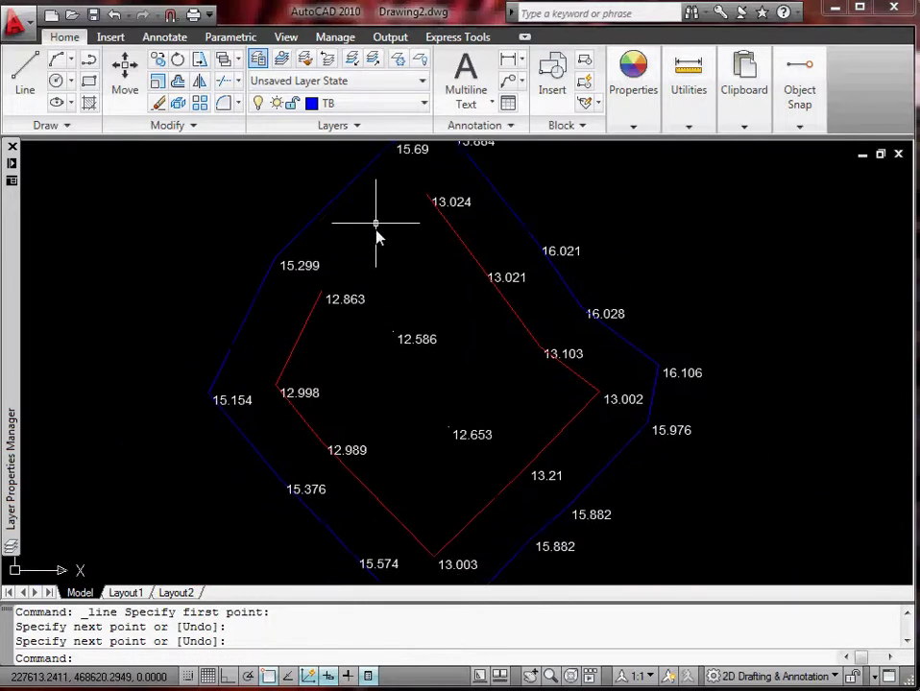
# Step: Make BB the current layer and draw a line from 12.863 to 13.024
pyautogui.click(421, 105)
pyautogui.click(388, 146)
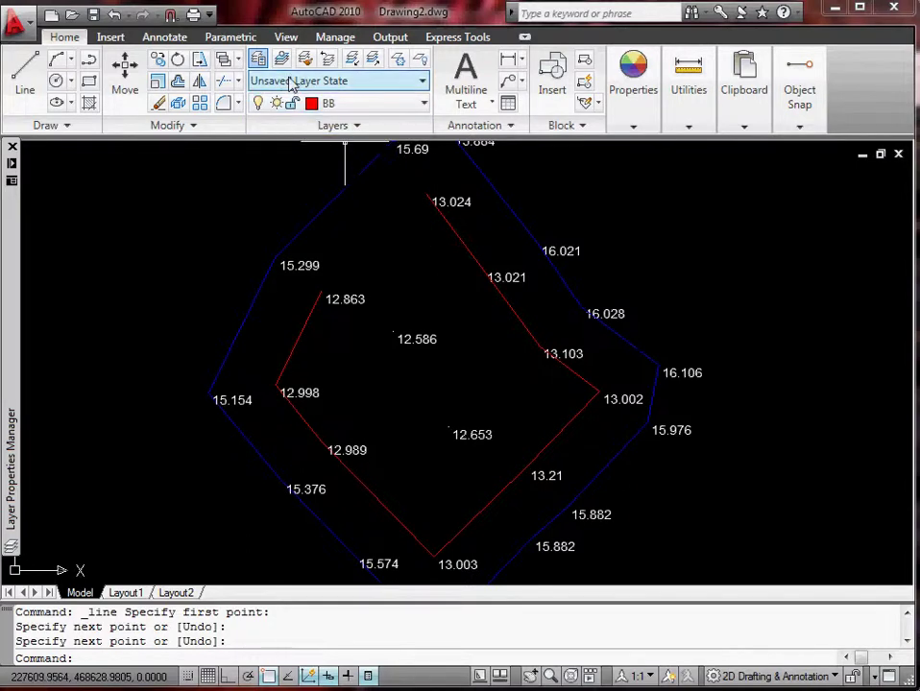
pyautogui.click(25, 72)
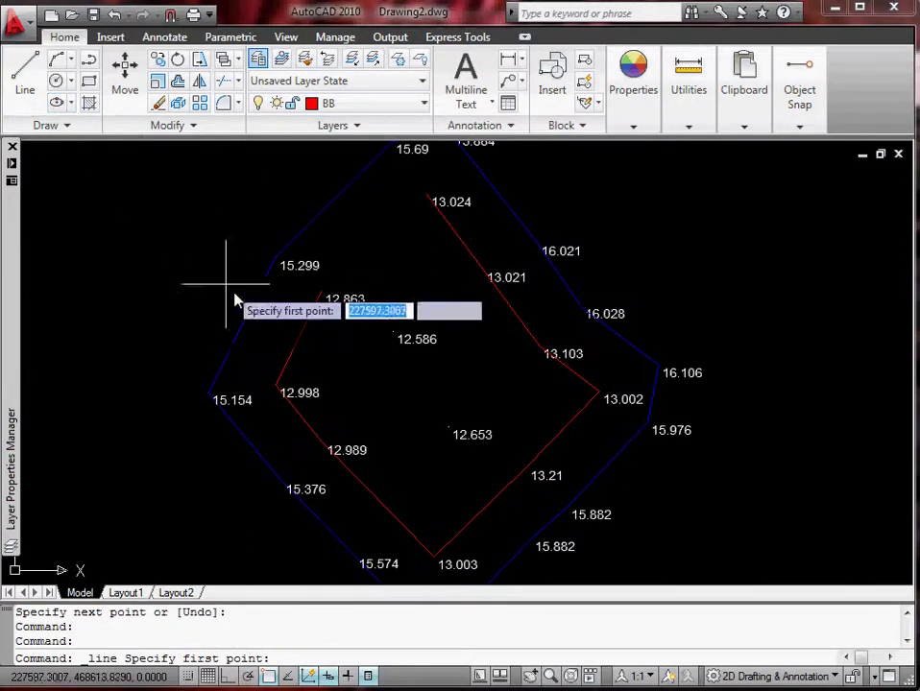
pyautogui.click(307, 320)
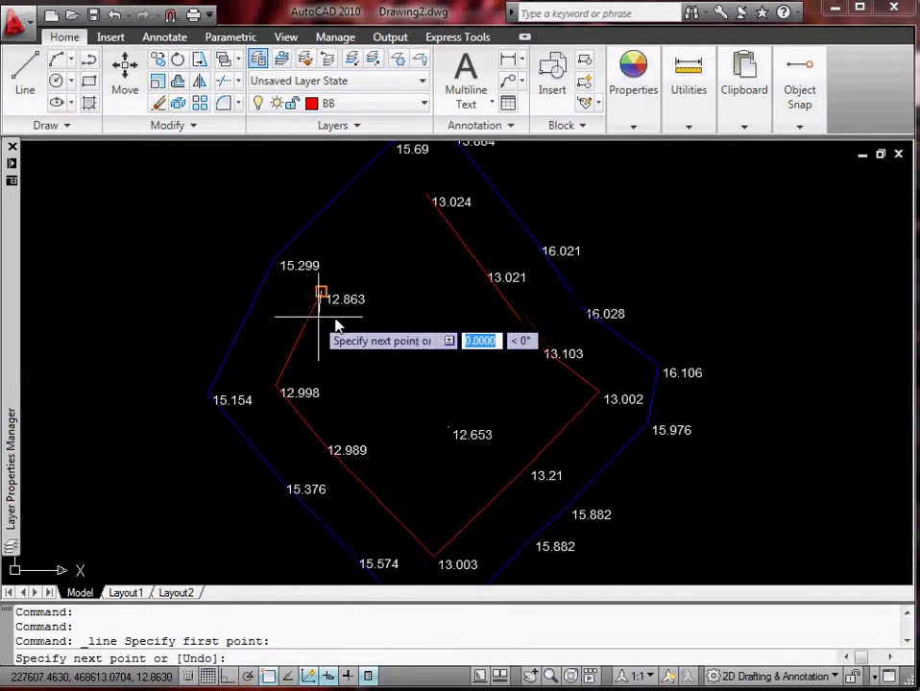
pyautogui.click(428, 202)
pyautogui.press('Return')
# Step: Begin saving the drawing under a new name from the Quick Access toolbar
pyautogui.scroll(-3, 411, 273)
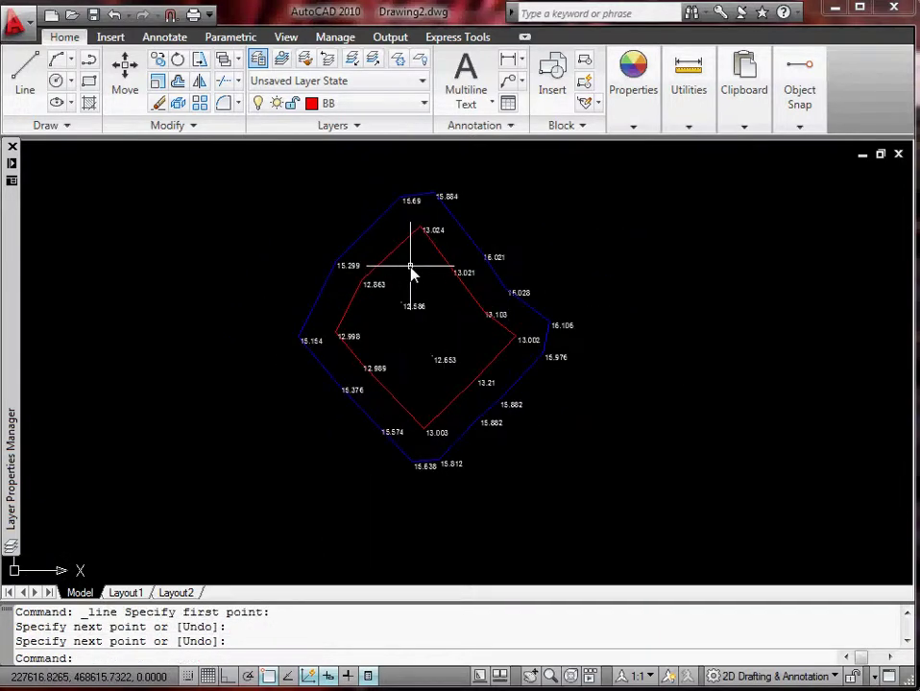
pyautogui.scroll(-1, 411, 273)
pyautogui.click(93, 15)
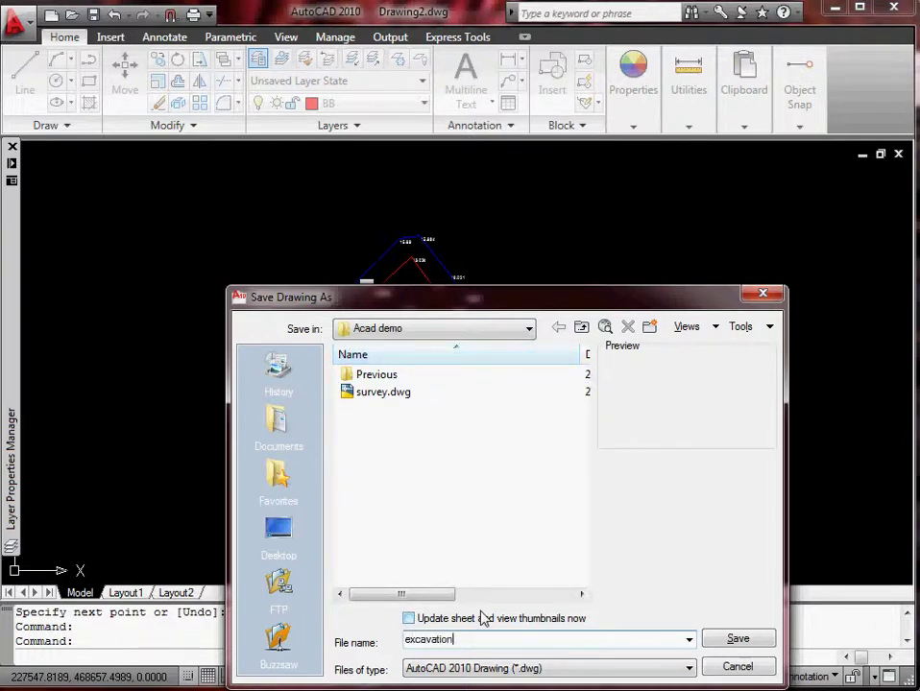
# Step: Confirm the file name 'excavation' to save the drawing as excavation.dwg
pyautogui.press('Return')
pyautogui.scroll(1, 464, 336)
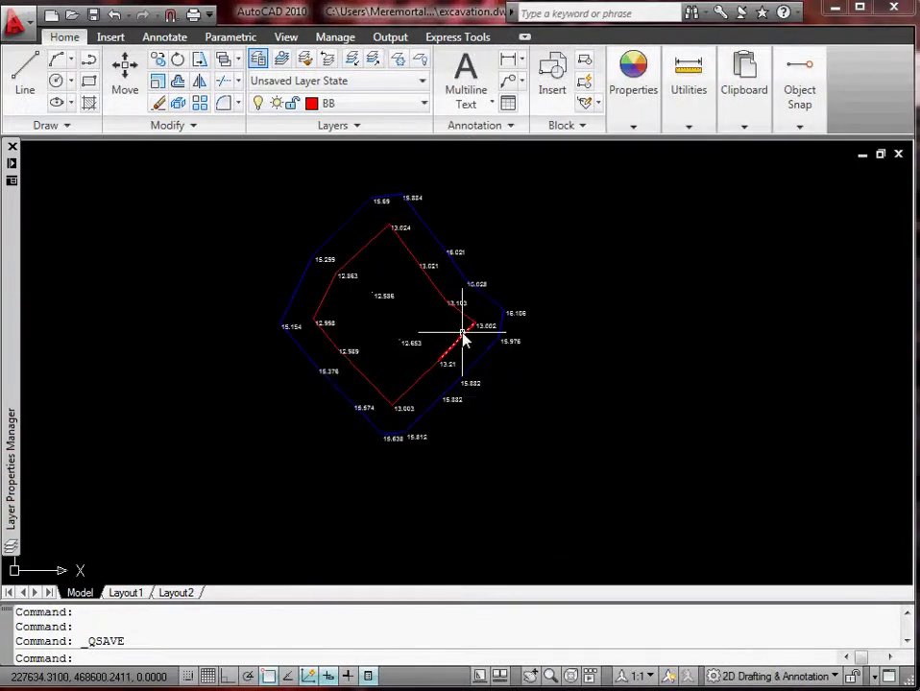
pyautogui.moveTo(463, 336); pyautogui.dragTo(495, 369, button='middle')
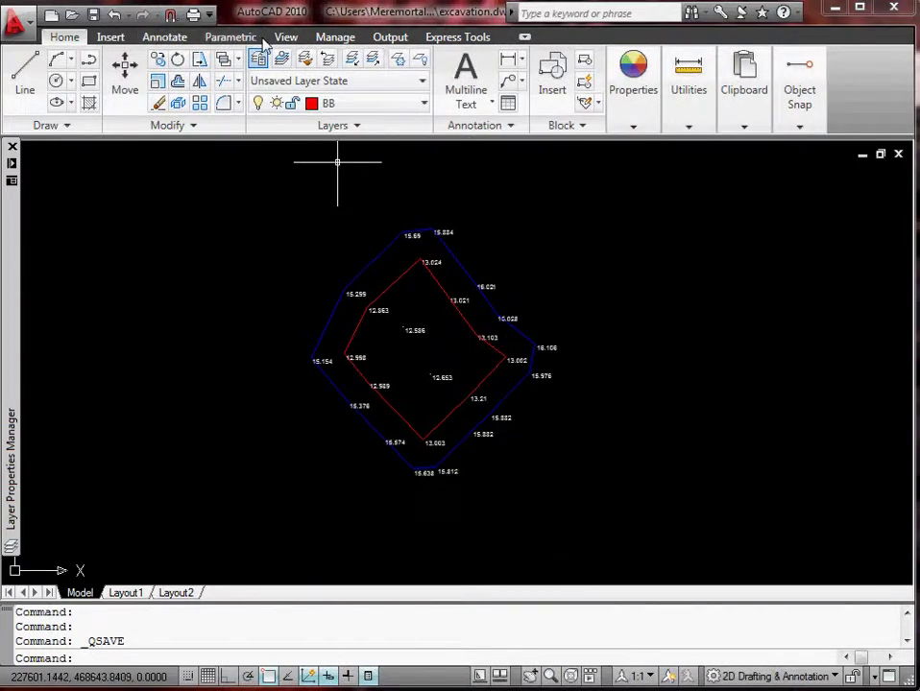
# Step: Attach survey.dwg as an external reference with default settings over the excavation outlines
pyautogui.click(110, 38)
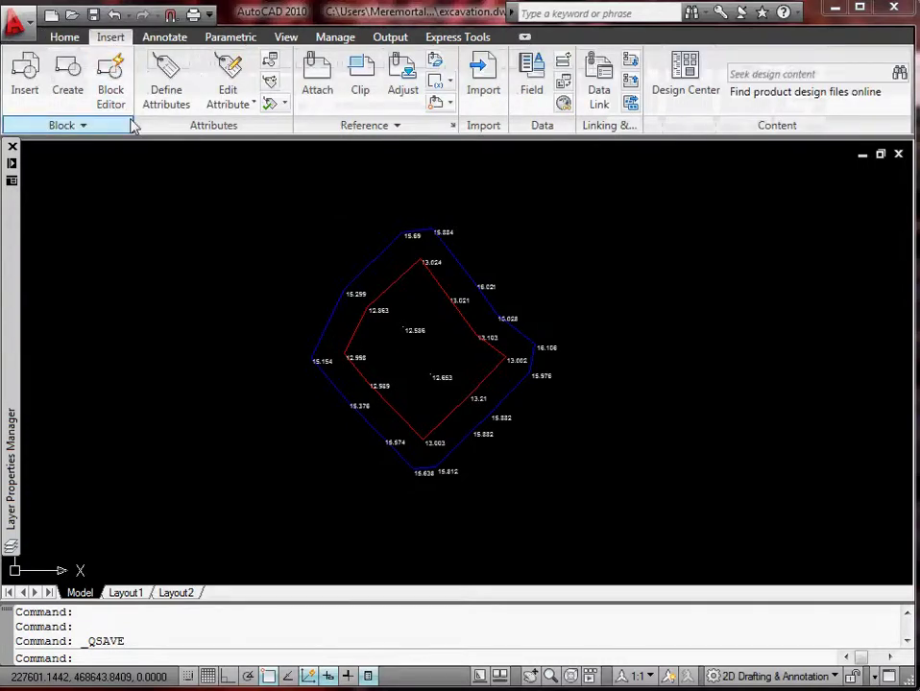
pyautogui.click(317, 77)
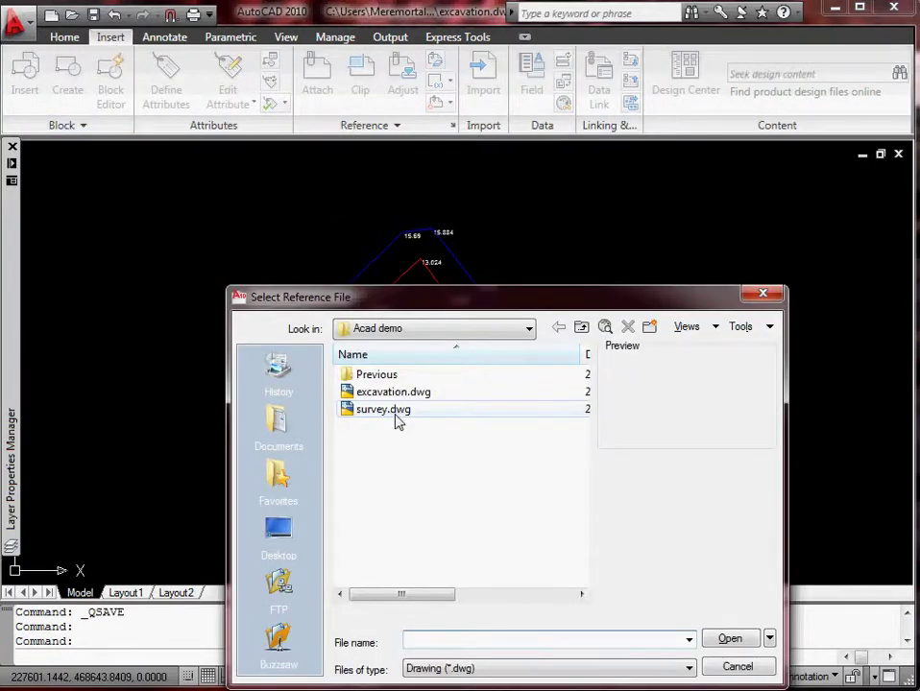
pyautogui.doubleClick(389, 409)
pyautogui.click(522, 536)
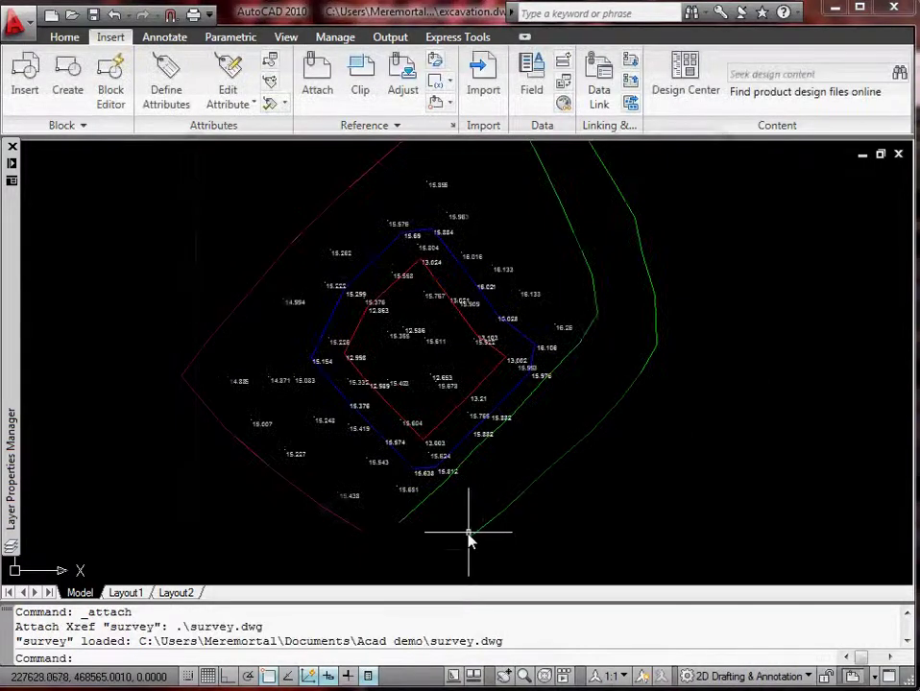
pyautogui.scroll(-2, 476, 439)
pyautogui.scroll(2, 433, 455)
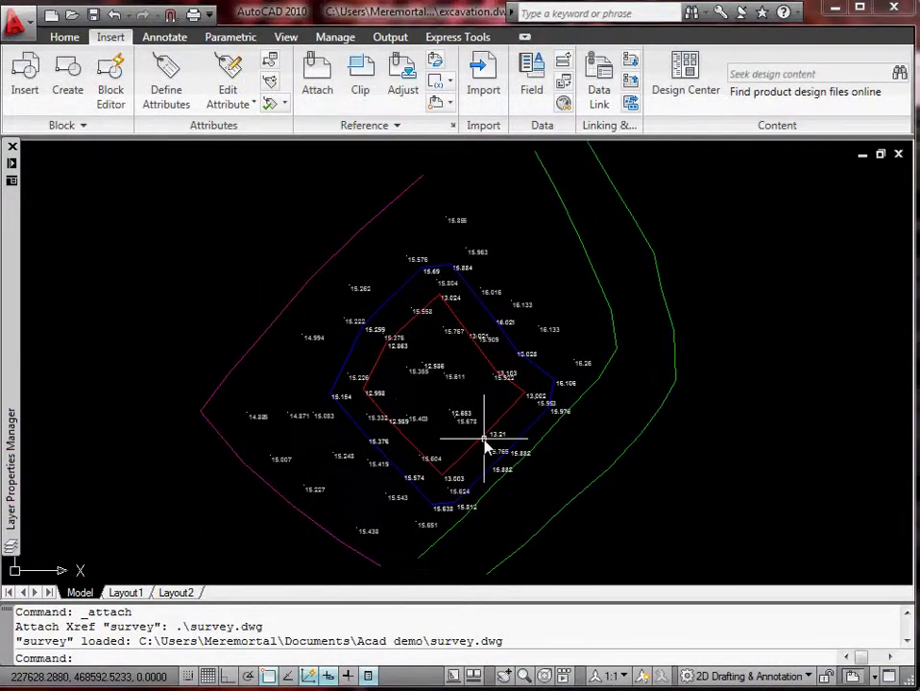
pyautogui.moveTo(485, 459); pyautogui.dragTo(471, 437, button='middle')
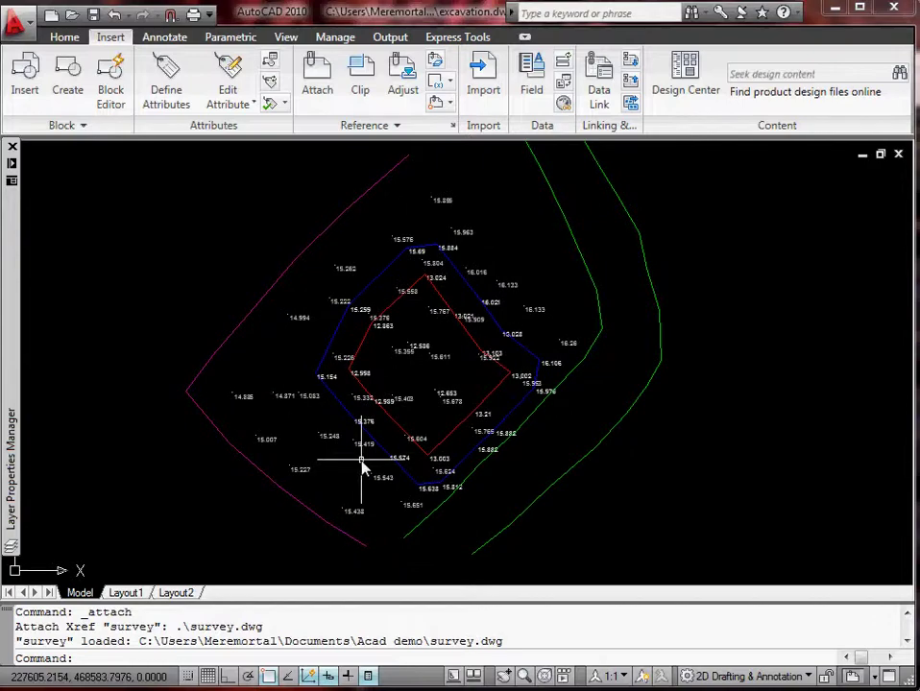
pyautogui.scroll(5, 429, 355)
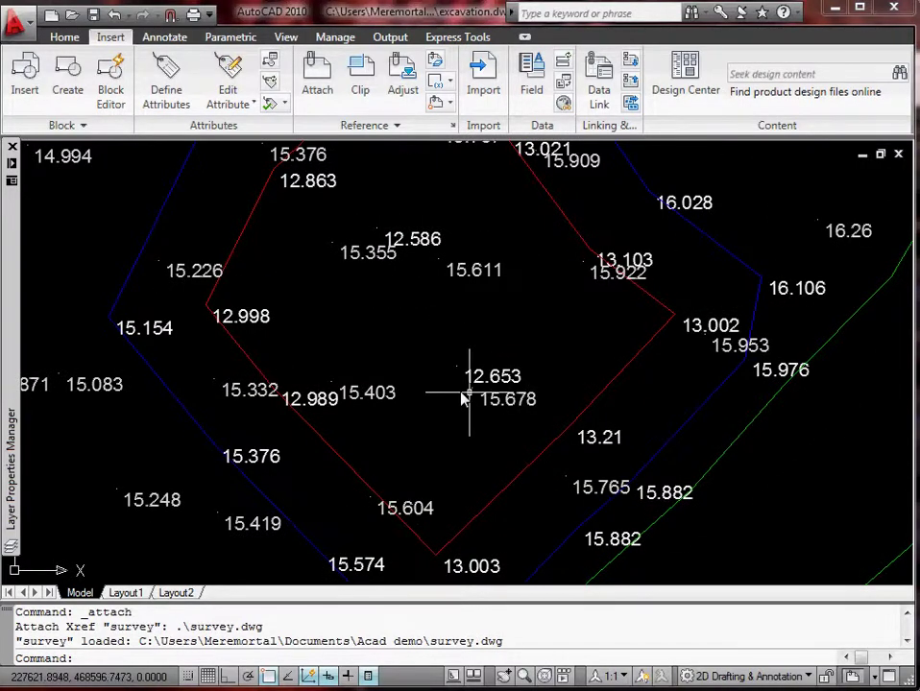
pyautogui.scroll(-6, 507, 407)
pyautogui.scroll(2, 472, 359)
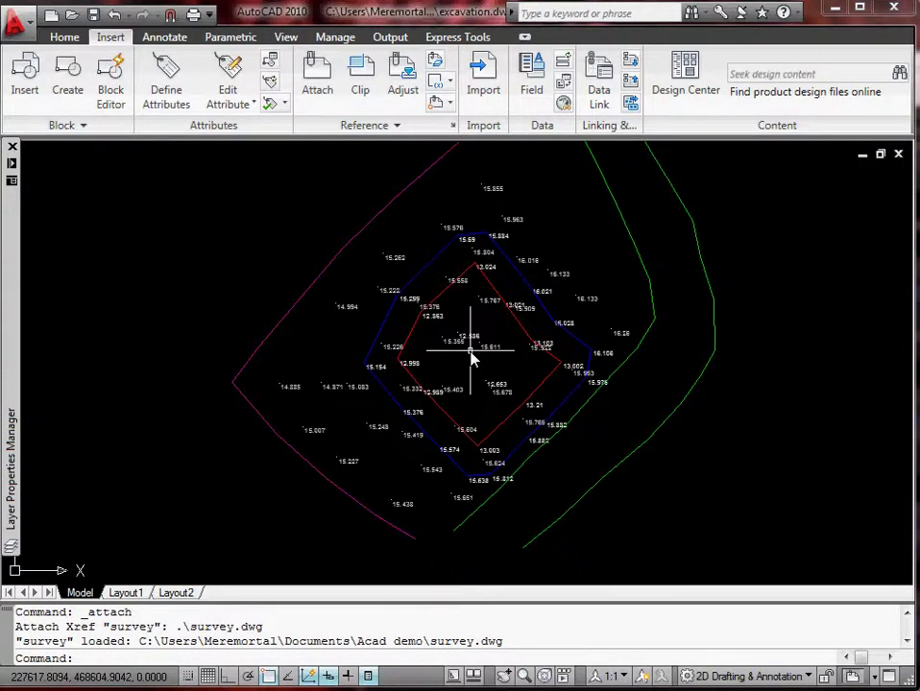
pyautogui.moveTo(442, 356); pyautogui.dragTo(444, 362, button='middle')
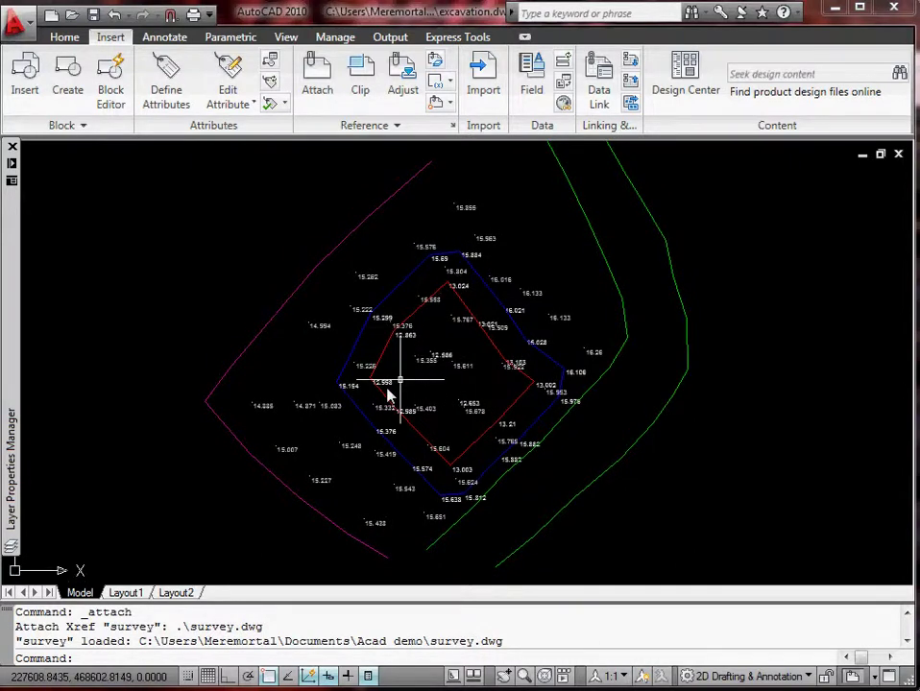